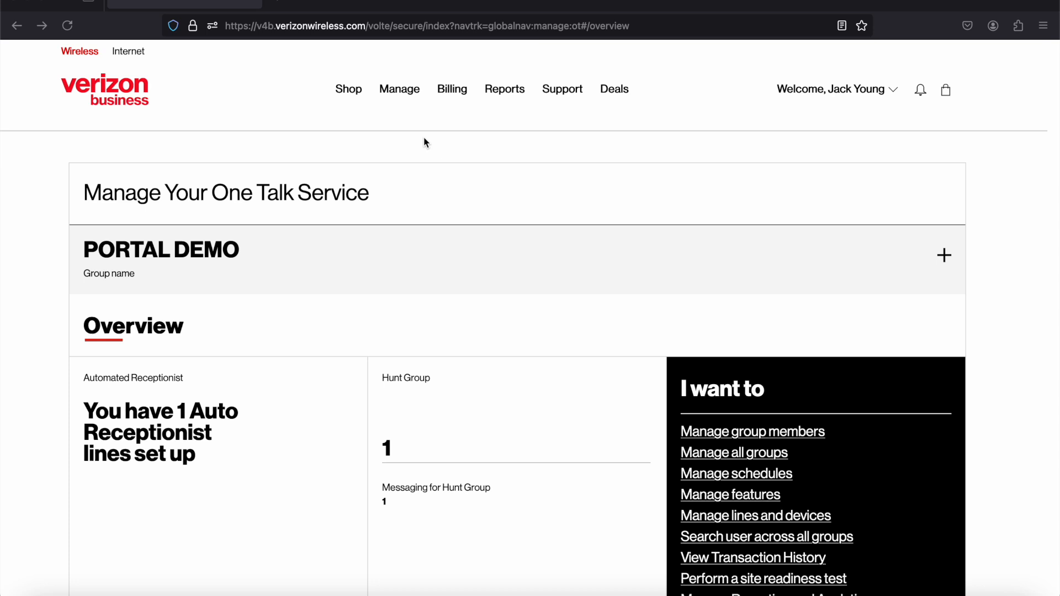
- Open the One Talk management portal from the account's product portals
{"action": "left_click", "coordinate": [399, 90]}
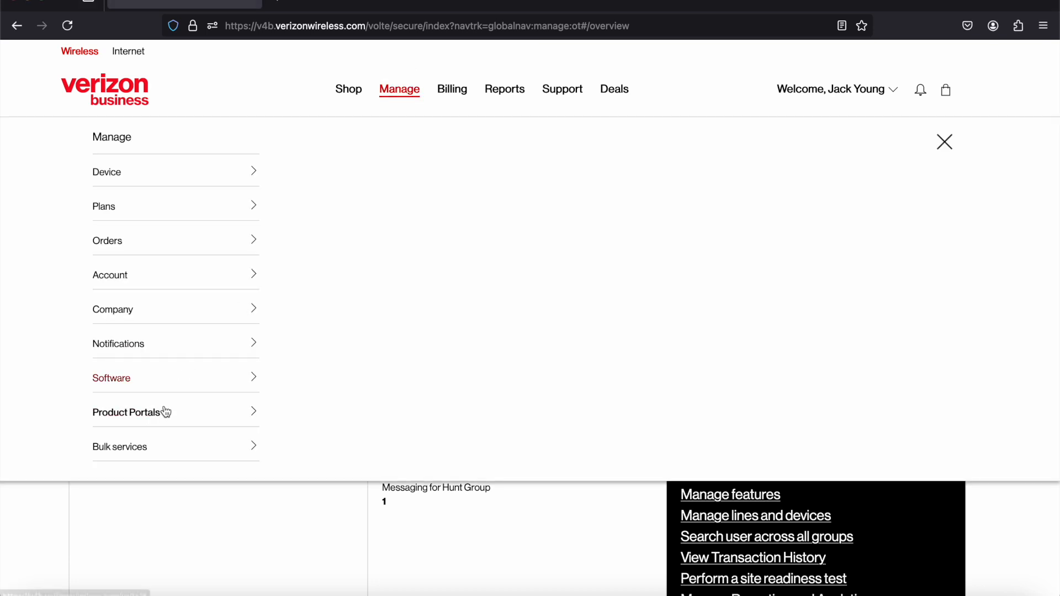
{"action": "left_click", "coordinate": [168, 410]}
{"action": "left_click", "coordinate": [315, 308]}
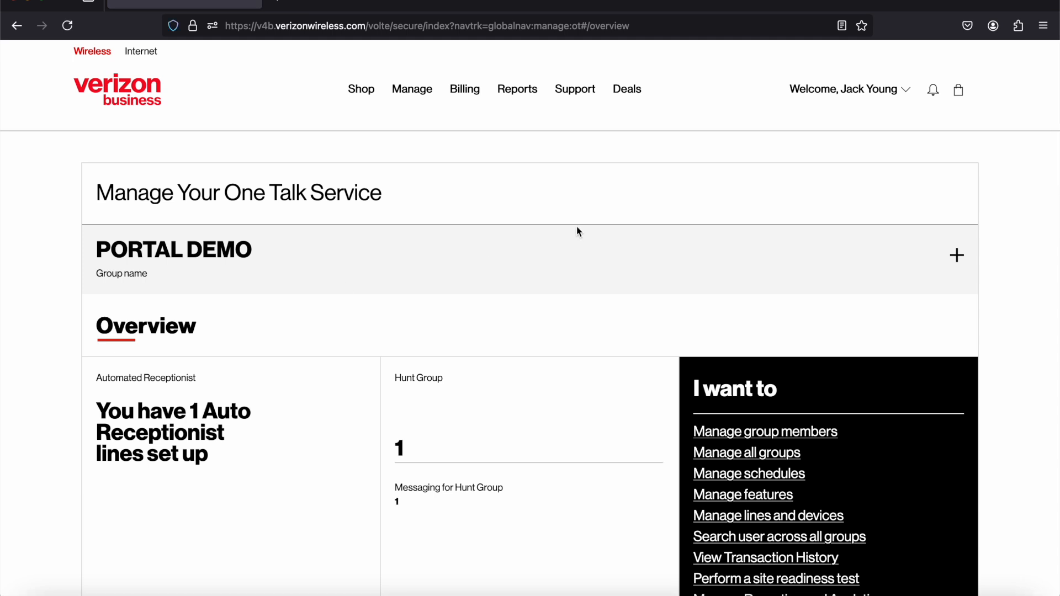
- Expand the PORTAL DEMO group selector, look through the groups with their members and time zones, and collapse it again
{"action": "scroll", "coordinate": [711, 226], "scroll_direction": "down", "scroll_amount": 1}
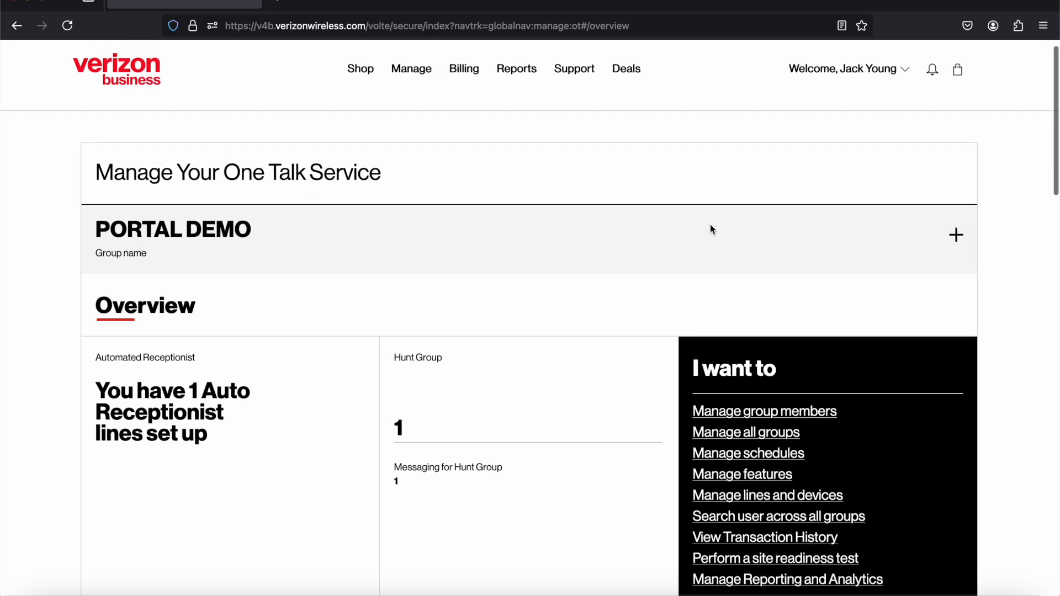
{"action": "scroll", "coordinate": [710, 225], "scroll_direction": "up", "scroll_amount": 1}
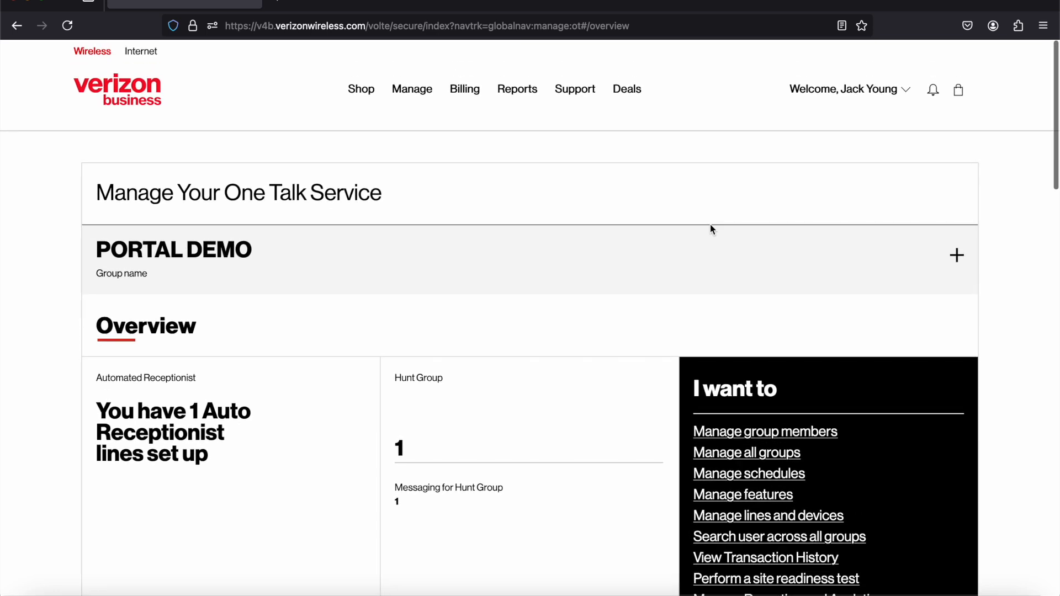
{"action": "left_click", "coordinate": [962, 257]}
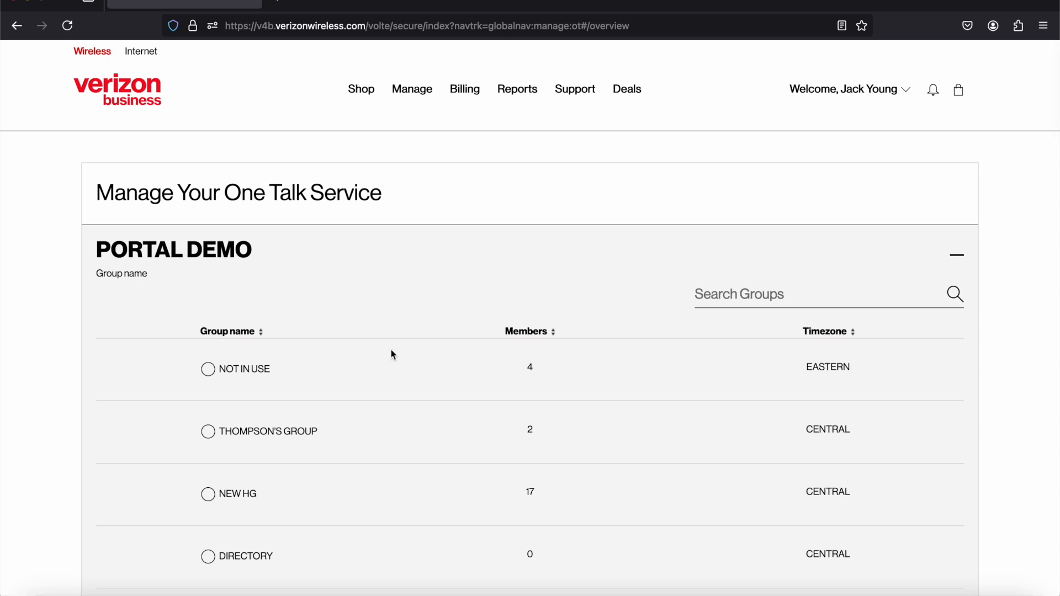
{"action": "scroll", "coordinate": [381, 352], "scroll_direction": "down", "scroll_amount": 3}
{"action": "scroll", "coordinate": [287, 248], "scroll_direction": "down", "scroll_amount": 8}
{"action": "scroll", "coordinate": [282, 251], "scroll_direction": "down", "scroll_amount": 5}
{"action": "scroll", "coordinate": [282, 251], "scroll_direction": "up", "scroll_amount": 15}
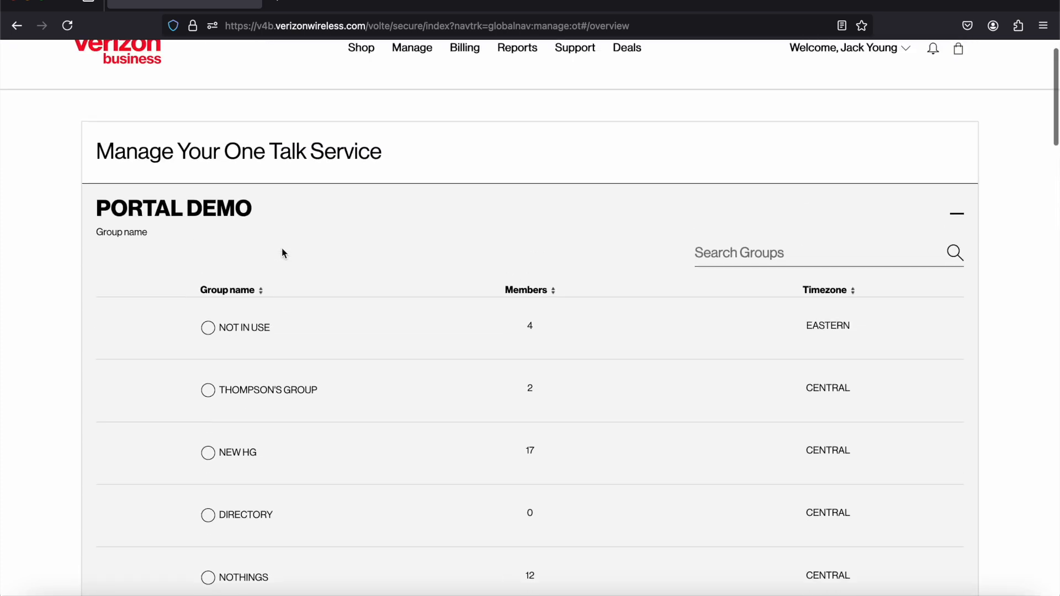
{"action": "left_click", "coordinate": [959, 256]}
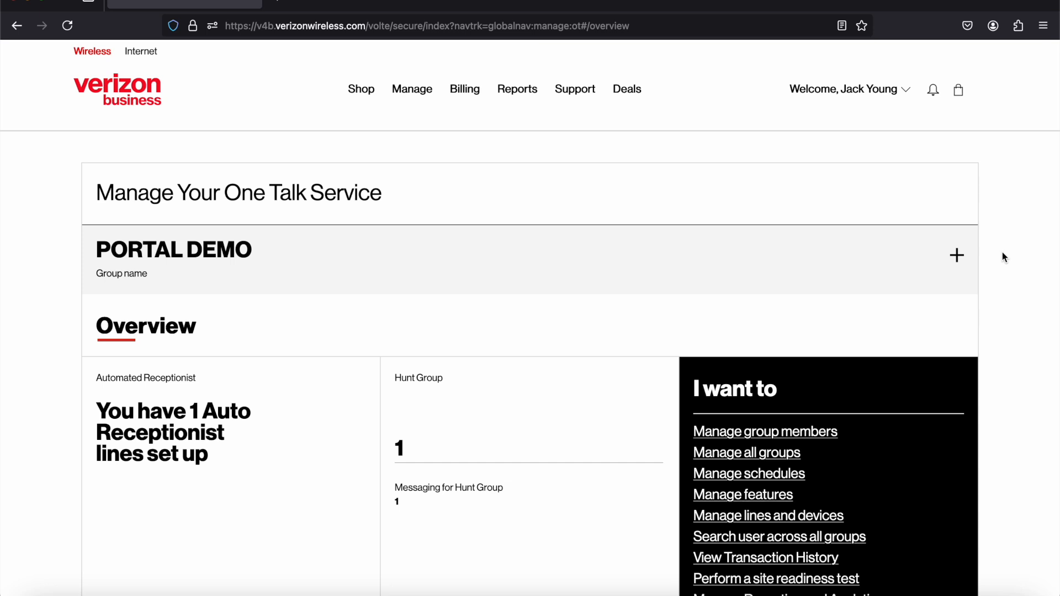
{"action": "scroll", "coordinate": [1002, 253], "scroll_direction": "down", "scroll_amount": 3}
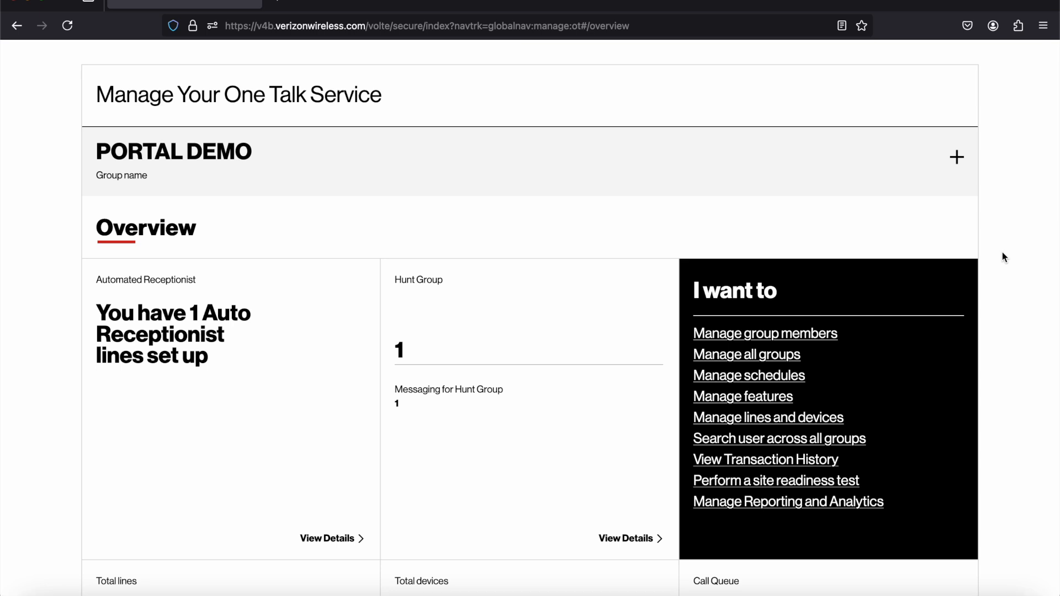
{"action": "left_click", "coordinate": [957, 158]}
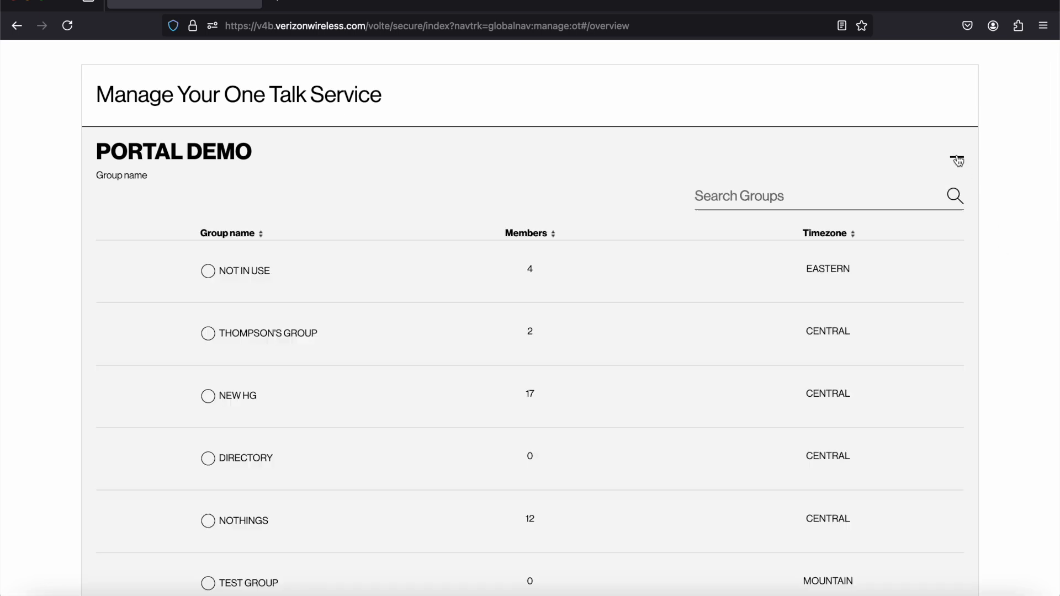
{"action": "left_click", "coordinate": [957, 159]}
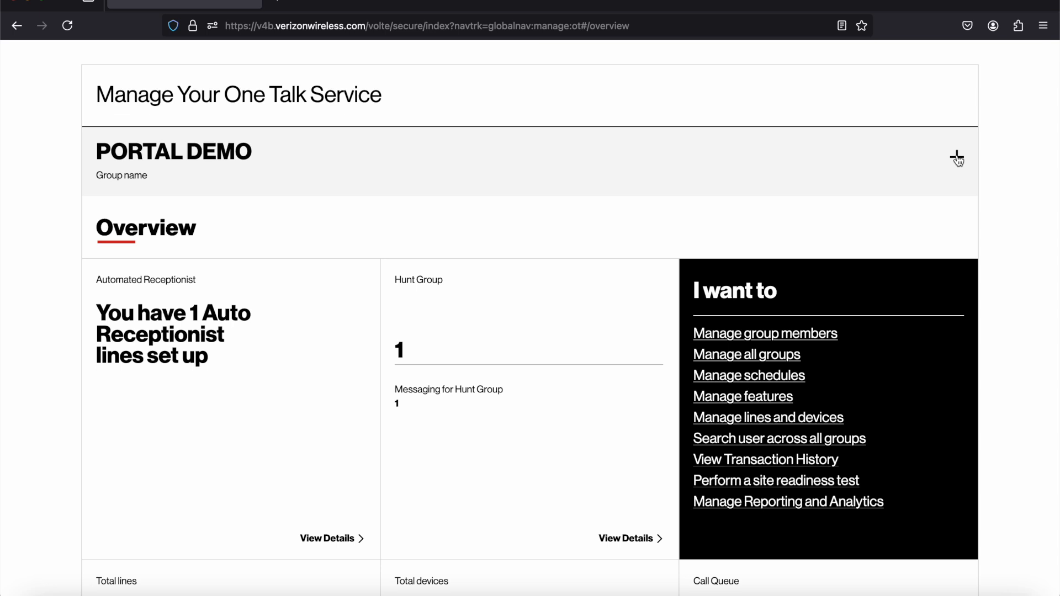
{"action": "left_click", "coordinate": [957, 159]}
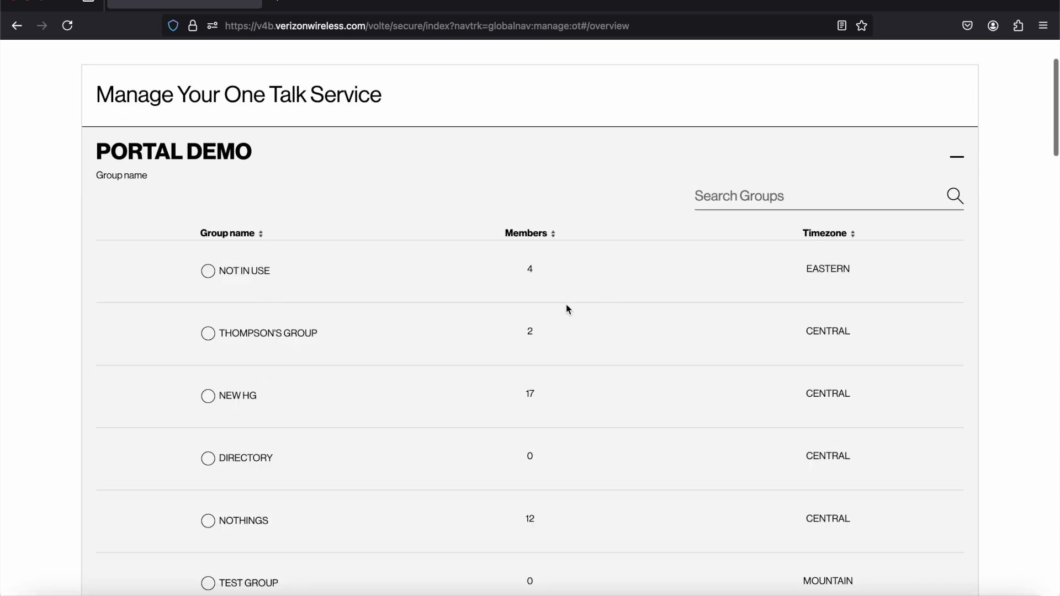
{"action": "left_click", "coordinate": [959, 164]}
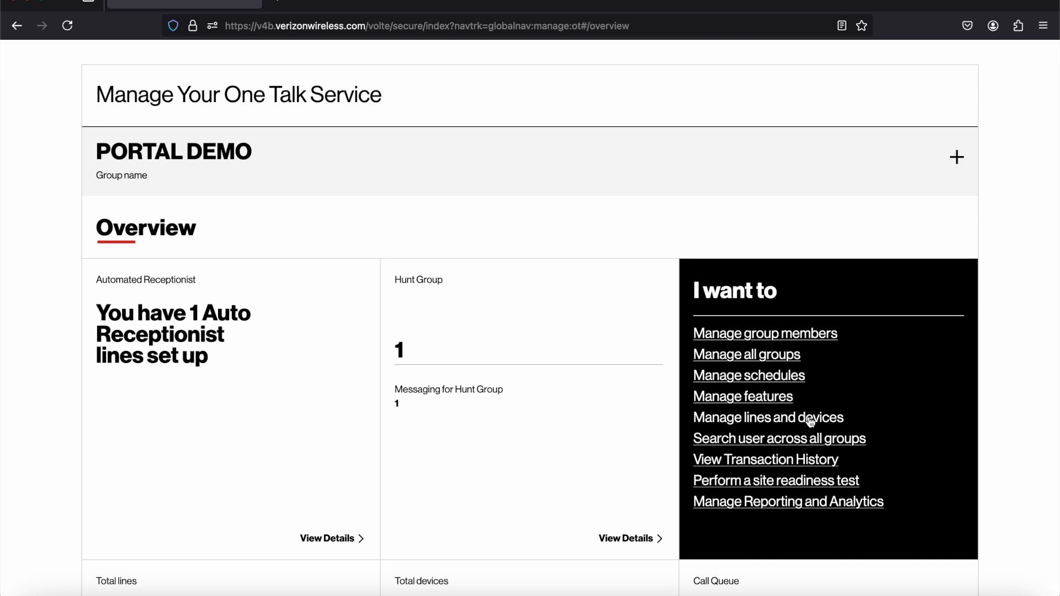
- Open the user search across all groups and search the lines for 110
{"action": "left_click", "coordinate": [803, 449]}
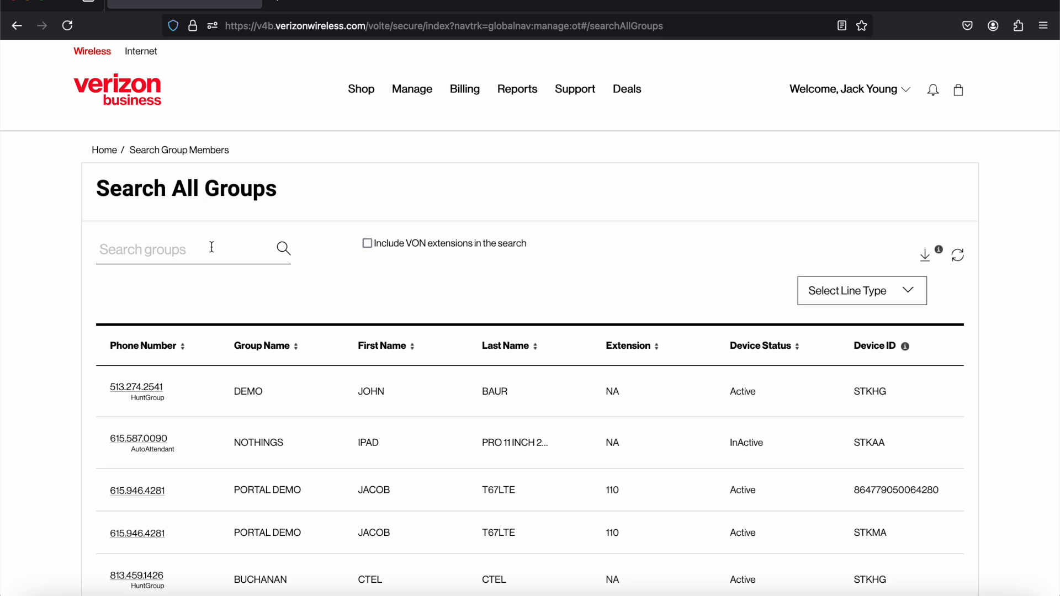
{"action": "scroll", "coordinate": [133, 552], "scroll_direction": "down", "scroll_amount": 6}
{"action": "scroll", "coordinate": [154, 397], "scroll_direction": "up", "scroll_amount": 2}
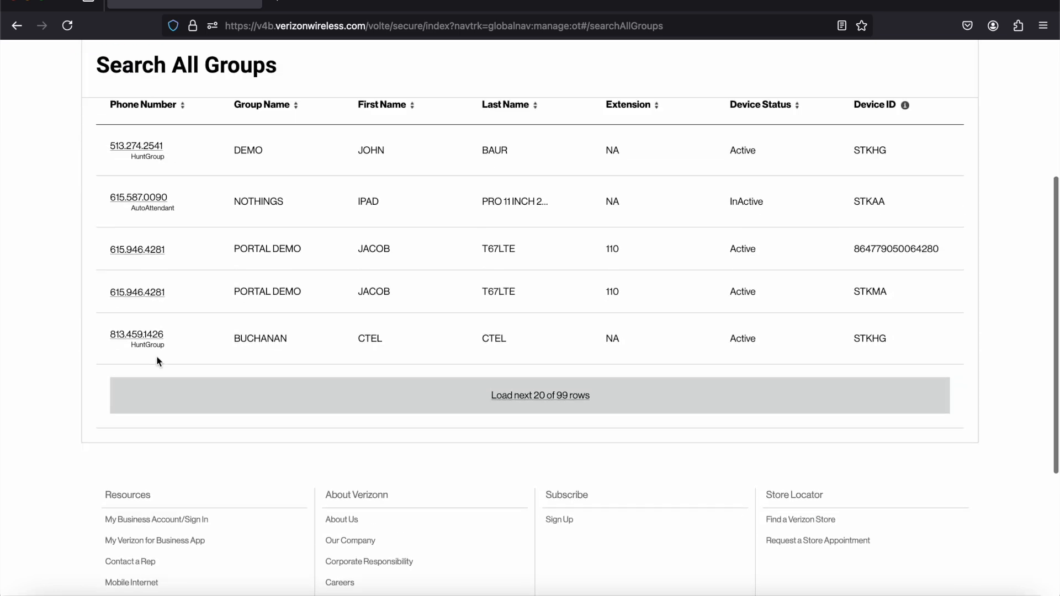
{"action": "scroll", "coordinate": [457, 416], "scroll_direction": "up", "scroll_amount": 2}
{"action": "scroll", "coordinate": [203, 285], "scroll_direction": "up", "scroll_amount": 1}
{"action": "scroll", "coordinate": [203, 286], "scroll_direction": "up", "scroll_amount": 1}
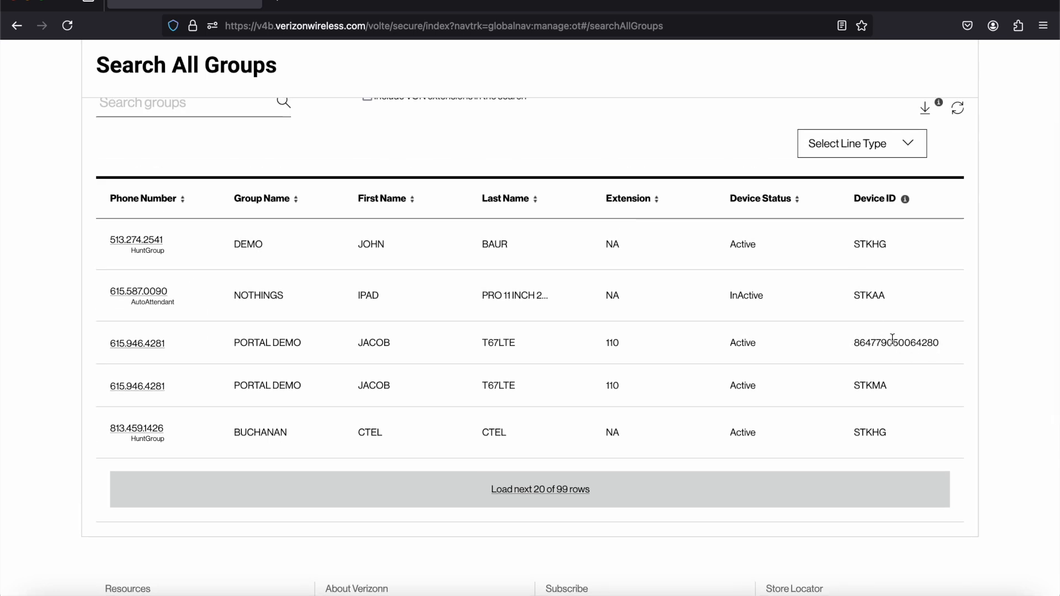
{"action": "scroll", "coordinate": [276, 160], "scroll_direction": "up", "scroll_amount": 1}
{"action": "left_click", "coordinate": [224, 119]}
{"action": "type", "text": "110"}
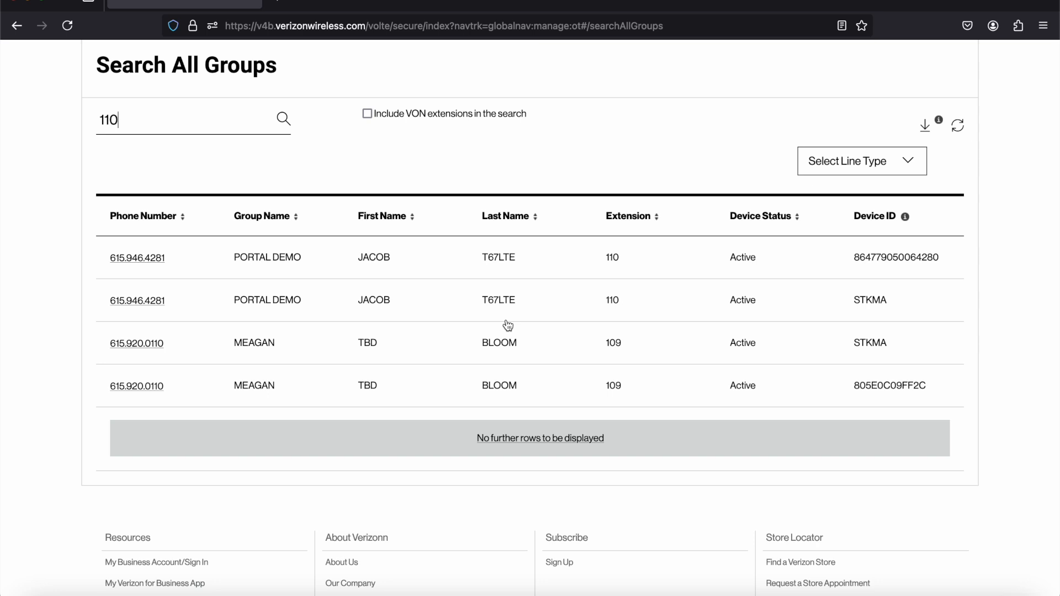
{"action": "scroll", "coordinate": [508, 326], "scroll_direction": "up", "scroll_amount": 3}
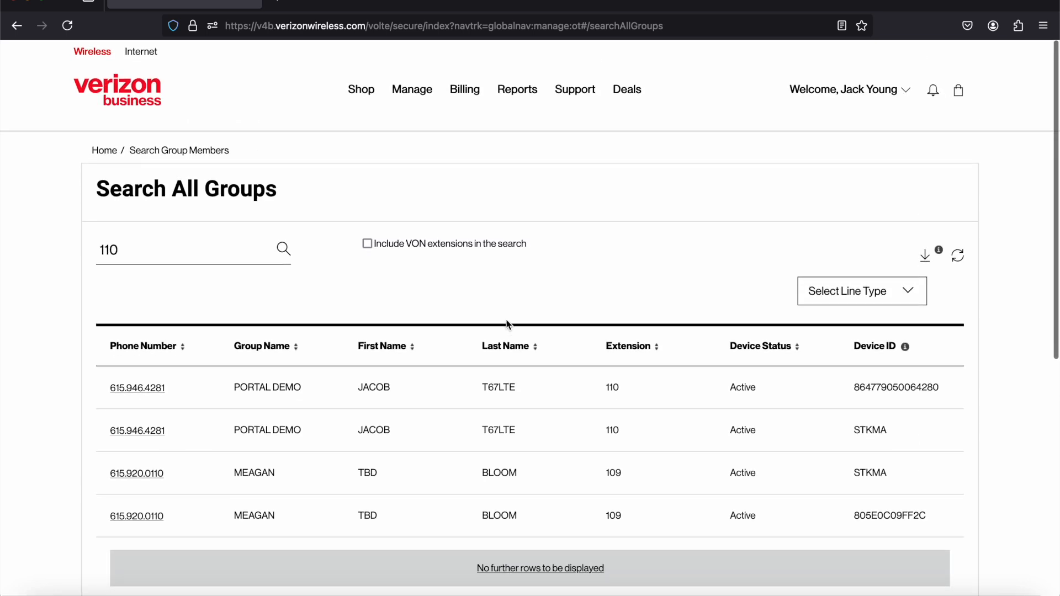
- Return to the One Talk overview and open the page for managing all groups
{"action": "left_click", "coordinate": [112, 155]}
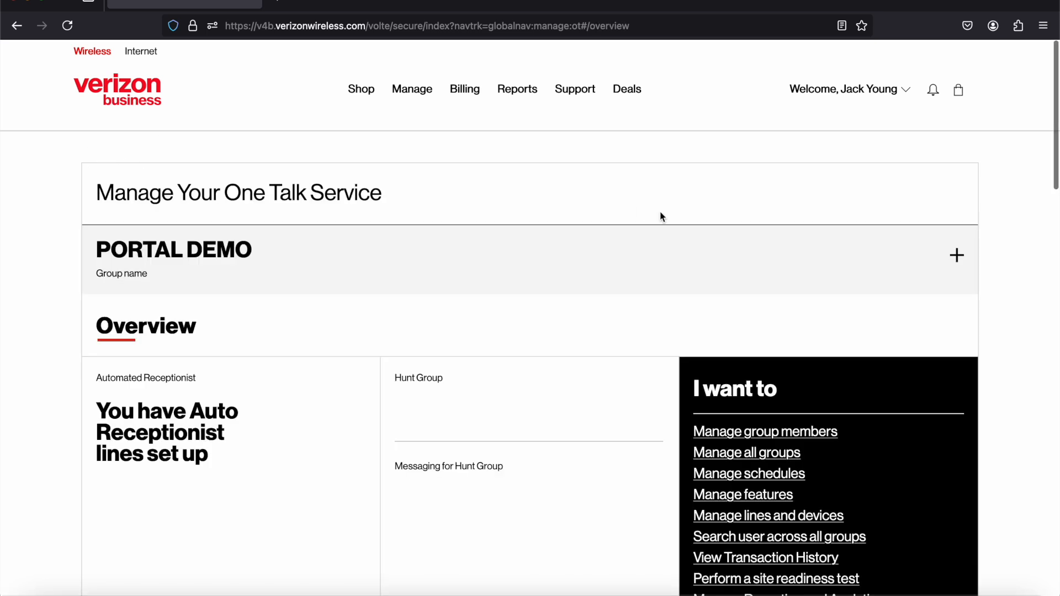
{"action": "scroll", "coordinate": [661, 217], "scroll_direction": "down", "scroll_amount": 1}
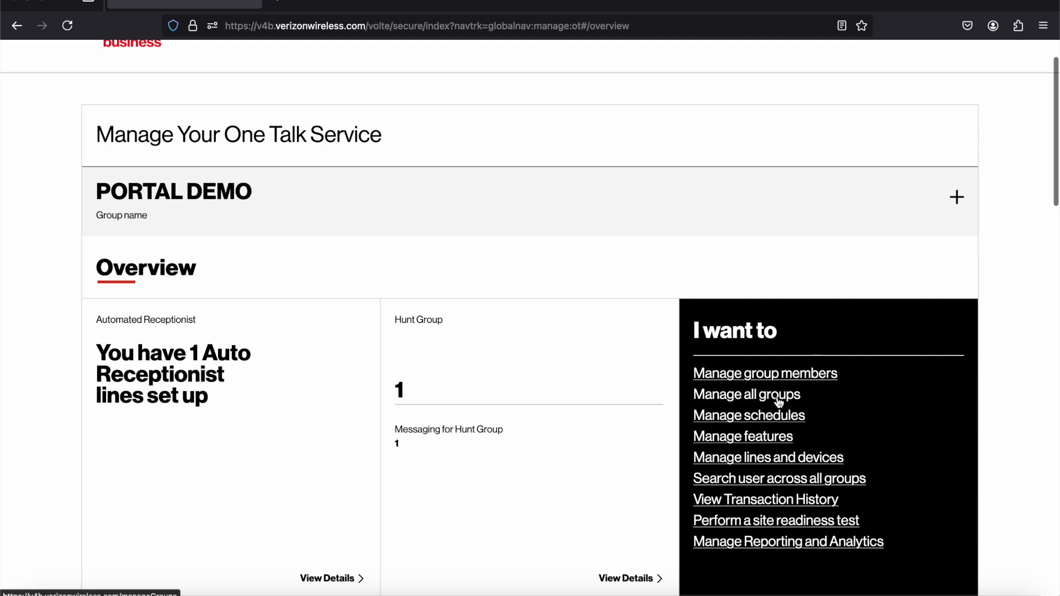
{"action": "left_click", "coordinate": [760, 405]}
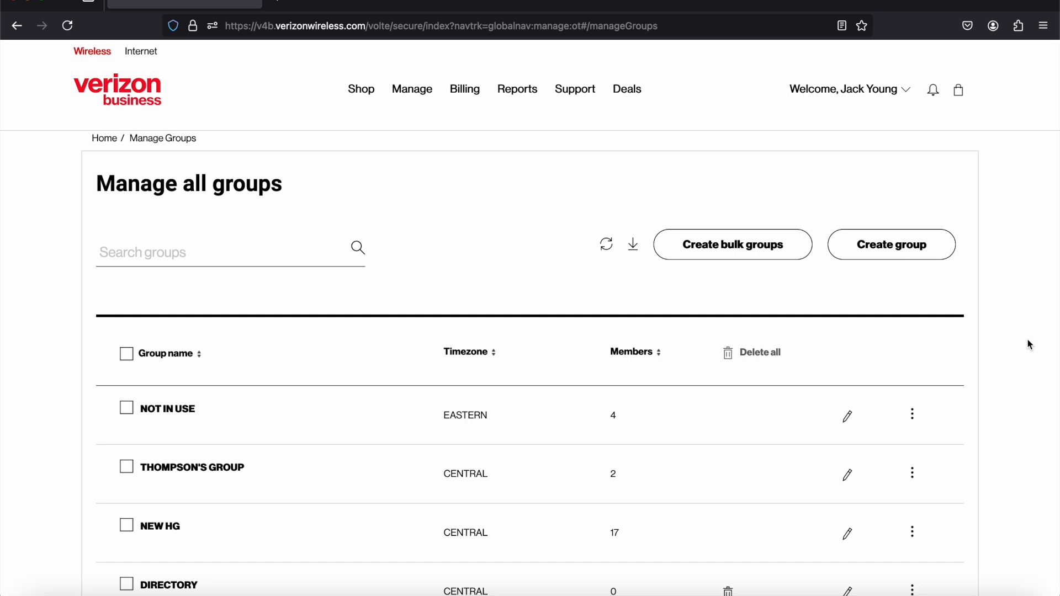
{"action": "scroll", "coordinate": [1031, 345], "scroll_direction": "down", "scroll_amount": 1}
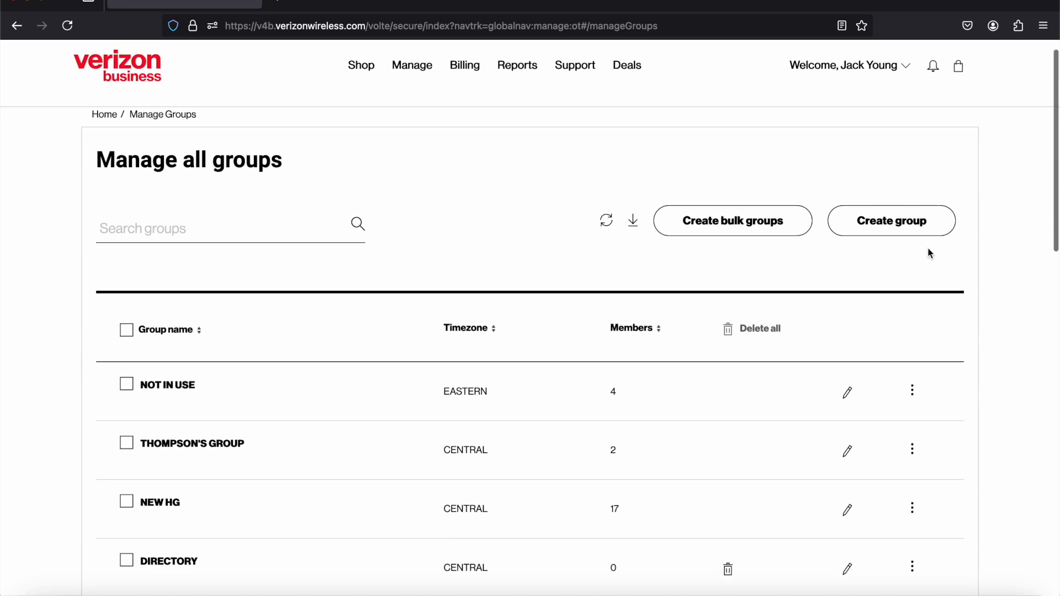
- Create a group named Test, choosing its time zone, and submit it
{"action": "left_click", "coordinate": [896, 230]}
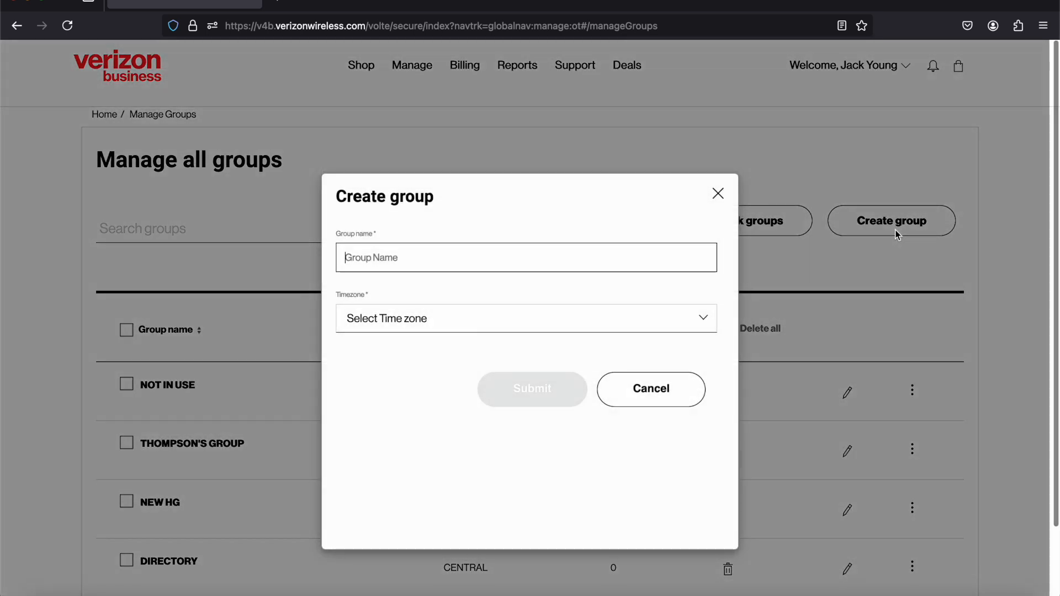
{"action": "type", "text": "Test"}
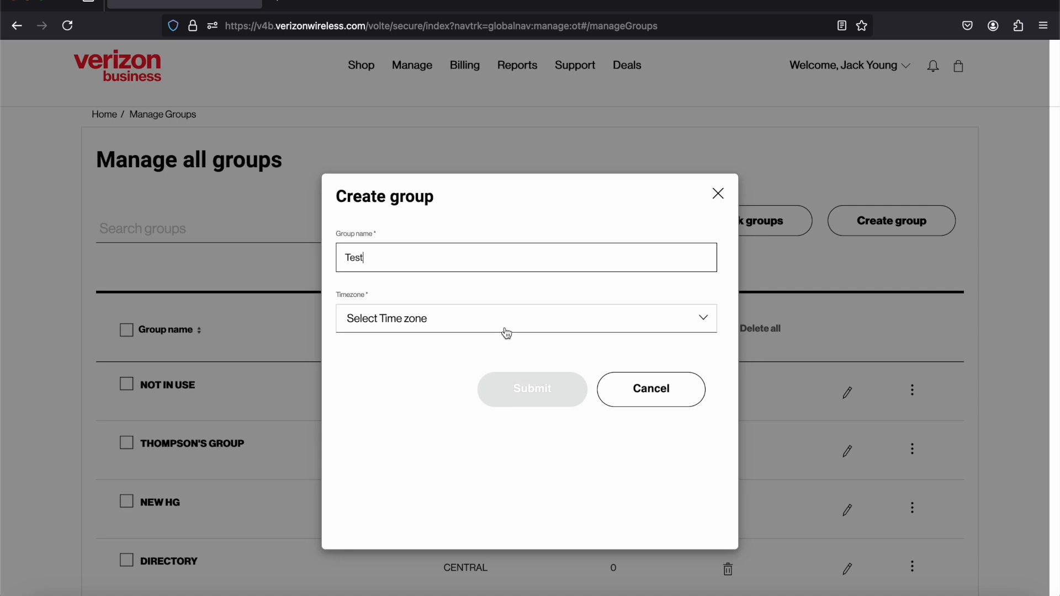
{"action": "left_click", "coordinate": [507, 332]}
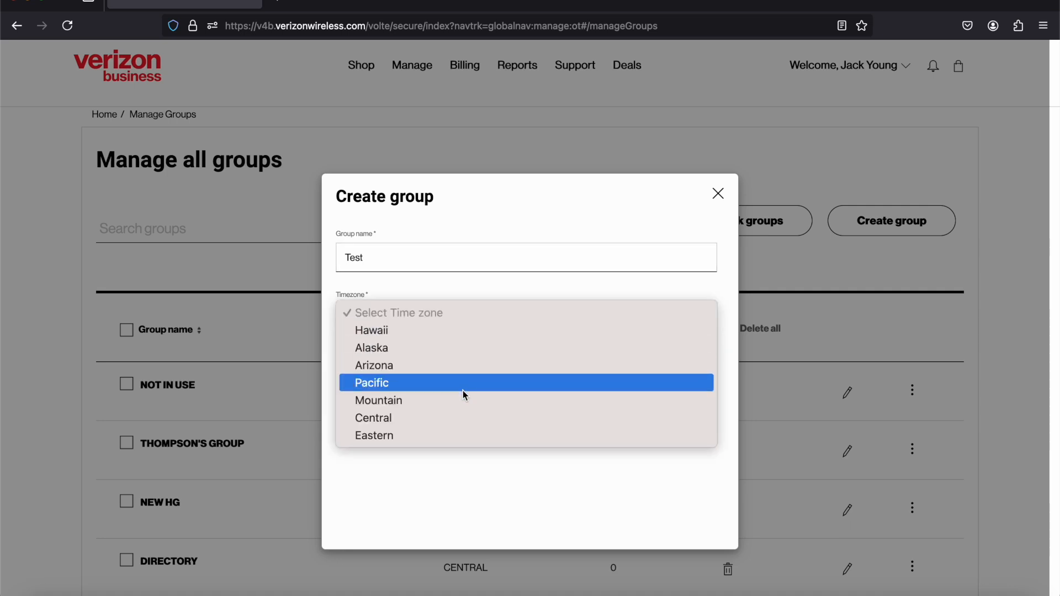
{"action": "left_click", "coordinate": [458, 434]}
{"action": "left_click", "coordinate": [559, 403]}
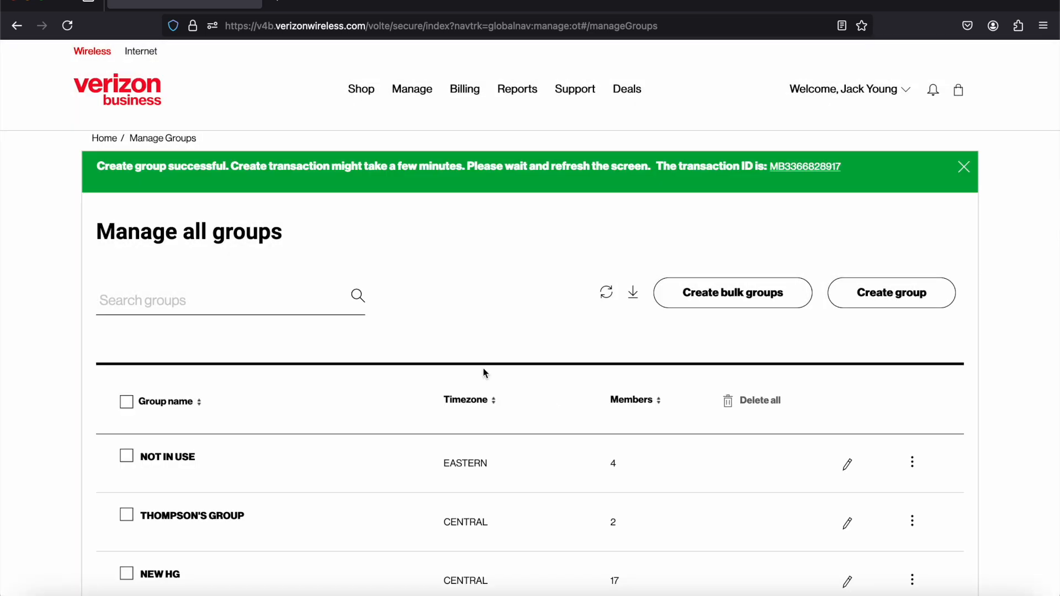
- Search the groups for "test" and look through the matching entries
{"action": "left_click", "coordinate": [310, 310]}
{"action": "type", "text": "test"}
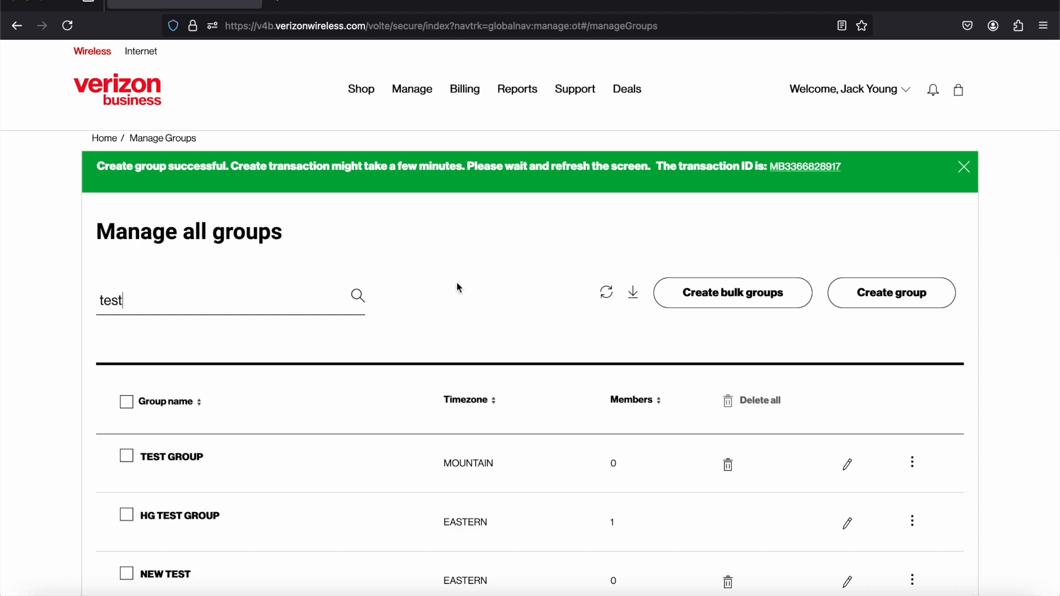
{"action": "scroll", "coordinate": [456, 283], "scroll_direction": "down", "scroll_amount": 5}
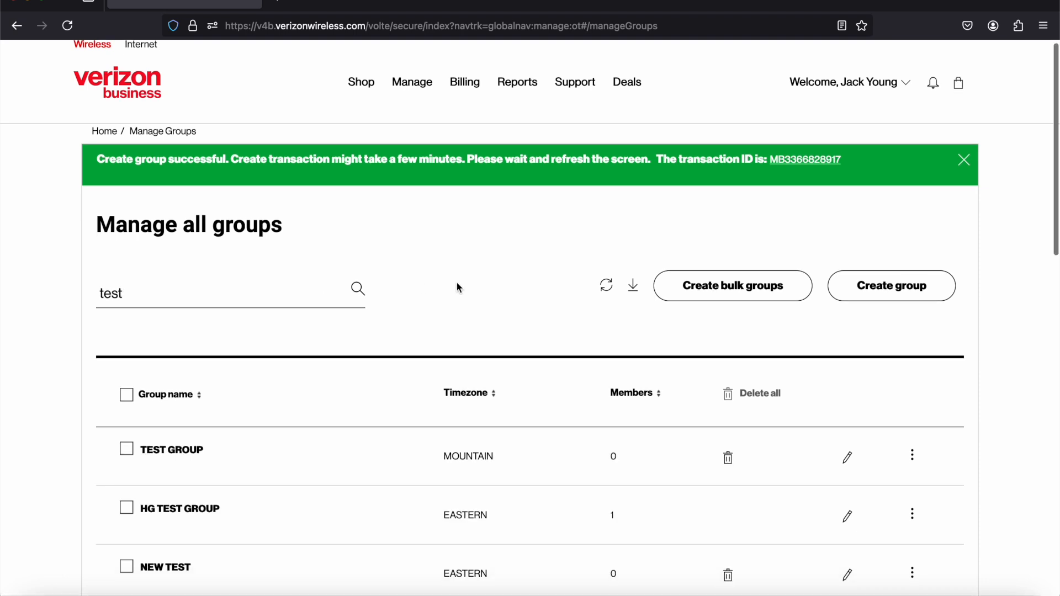
{"action": "scroll", "coordinate": [456, 283], "scroll_direction": "down", "scroll_amount": 3}
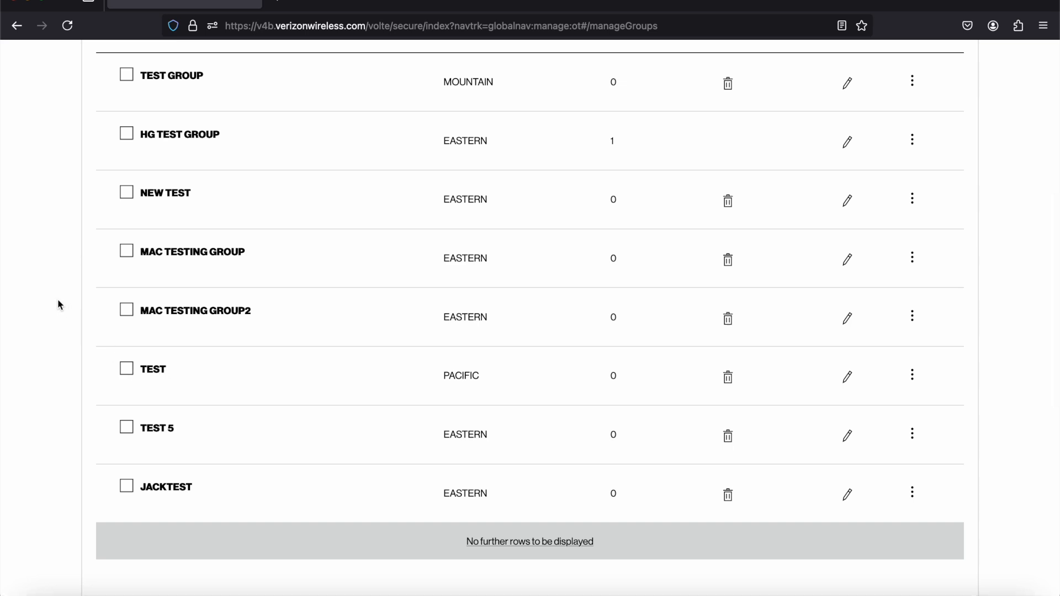
{"action": "scroll", "coordinate": [60, 305], "scroll_direction": "up", "scroll_amount": 8}
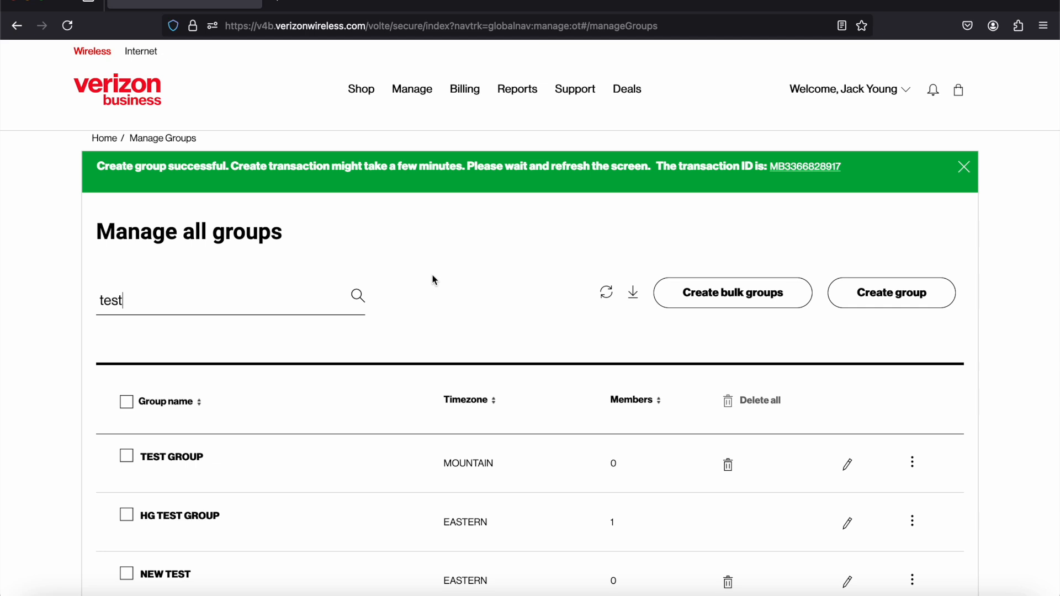
- Examine the TEST group's row in the filtered list, checking its name, time zone and member count
{"action": "left_click", "coordinate": [60, 331]}
{"action": "scroll", "coordinate": [61, 331], "scroll_direction": "down", "scroll_amount": 3}
{"action": "scroll", "coordinate": [61, 330], "scroll_direction": "down", "scroll_amount": 3}
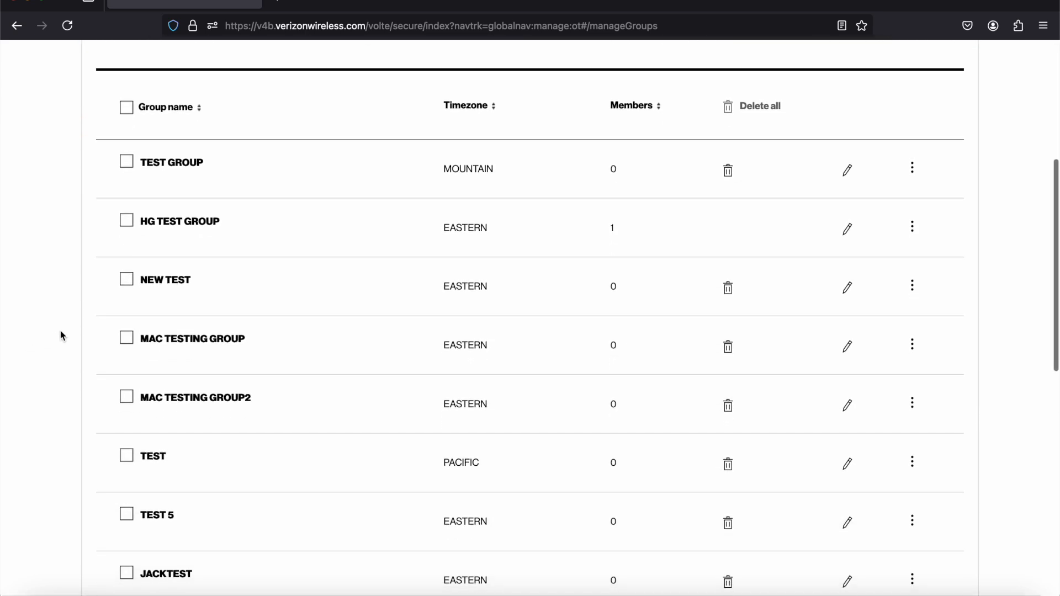
{"action": "scroll", "coordinate": [58, 329], "scroll_direction": "up", "scroll_amount": 2}
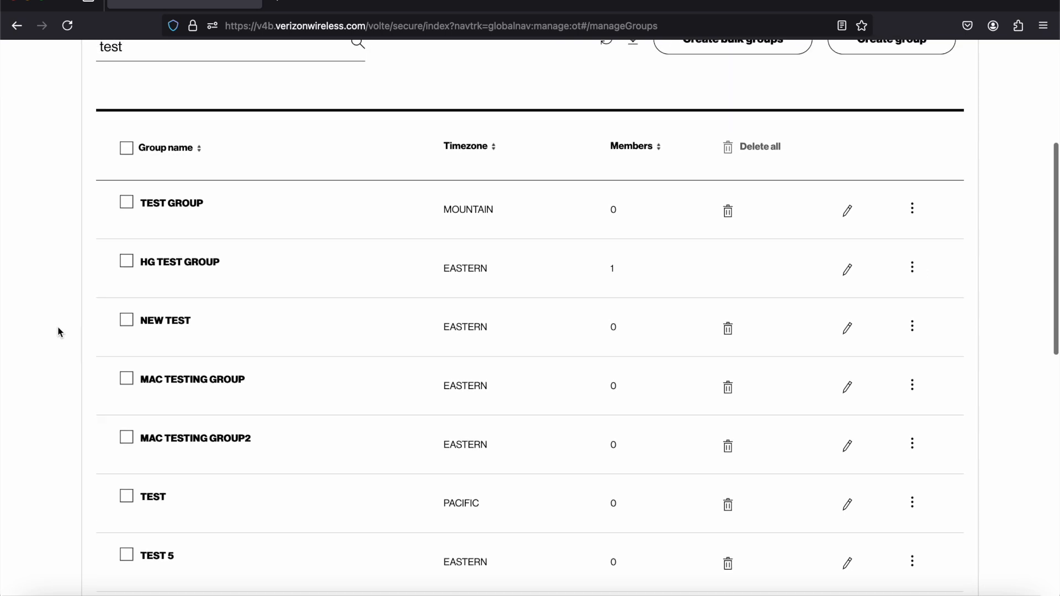
{"action": "scroll", "coordinate": [265, 518], "scroll_direction": "down", "scroll_amount": 10}
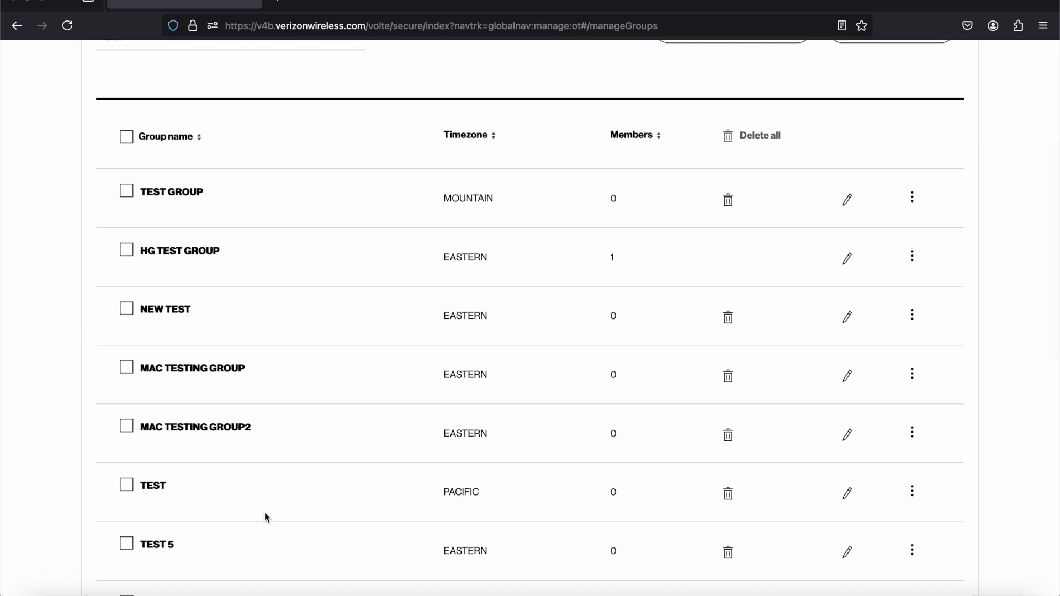
{"action": "scroll", "coordinate": [265, 518], "scroll_direction": "up", "scroll_amount": 8}
{"action": "scroll", "coordinate": [264, 514], "scroll_direction": "up", "scroll_amount": 4}
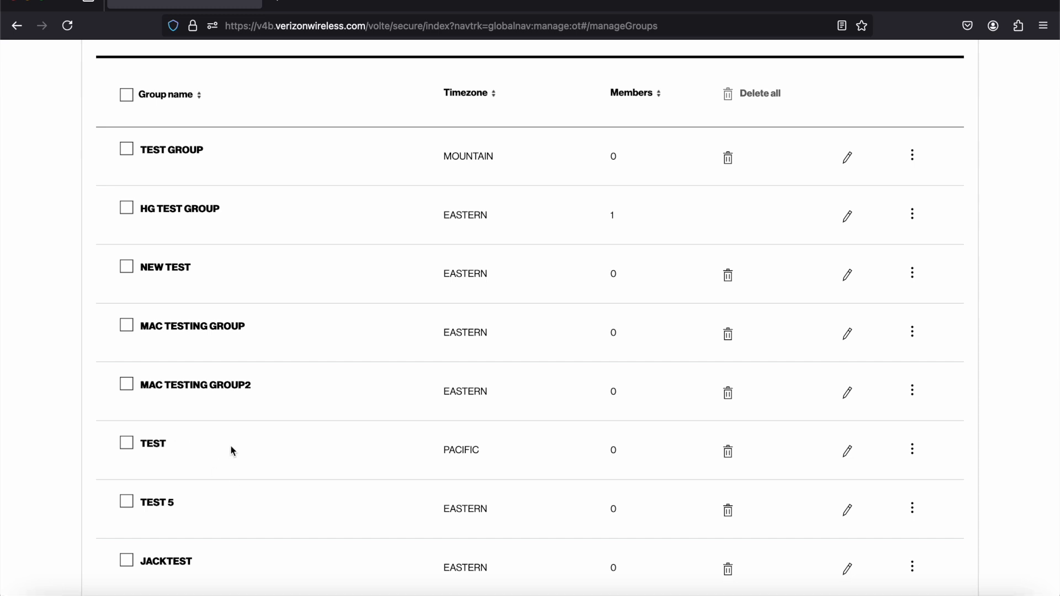
{"action": "left_click_drag", "start_coordinate": [140, 449], "coordinate": [545, 447]}
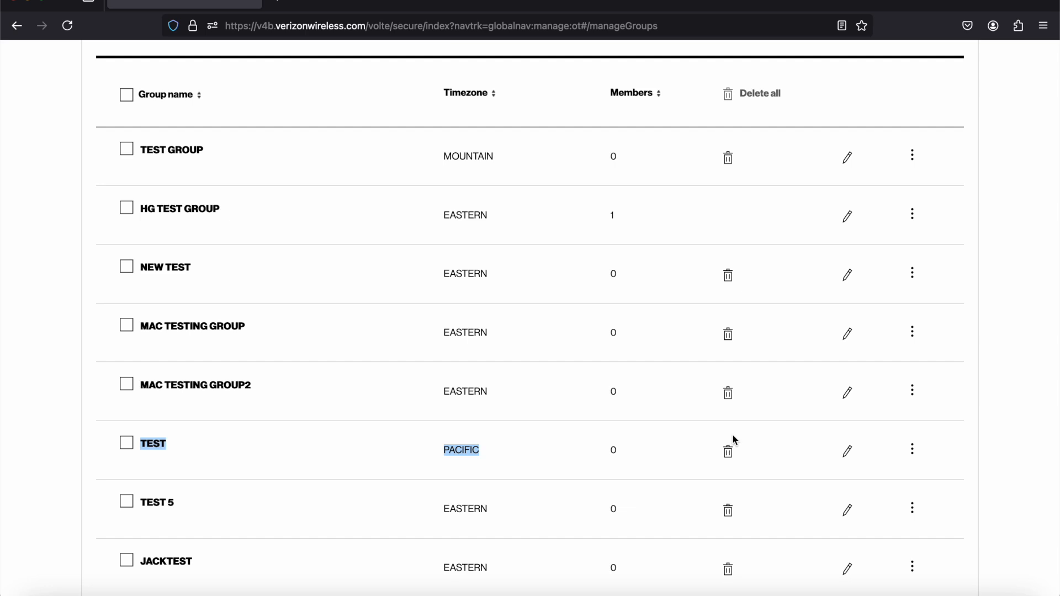
{"action": "left_click_drag", "start_coordinate": [618, 449], "coordinate": [591, 450]}
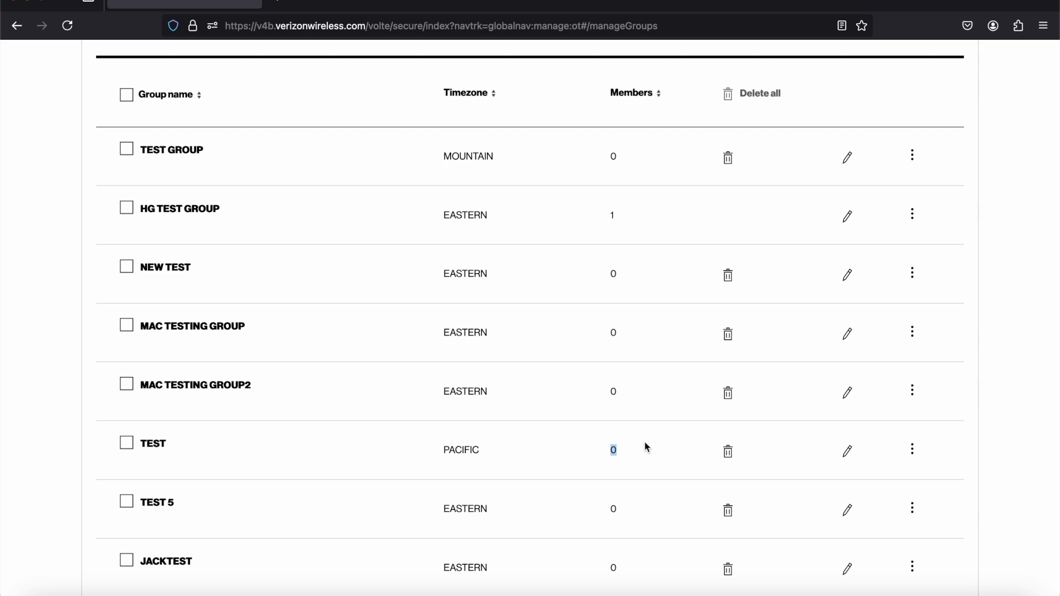
- Open the TEST group for editing and review its name, time zone and extension length options
{"action": "scroll", "coordinate": [998, 447], "scroll_direction": "up", "scroll_amount": 1}
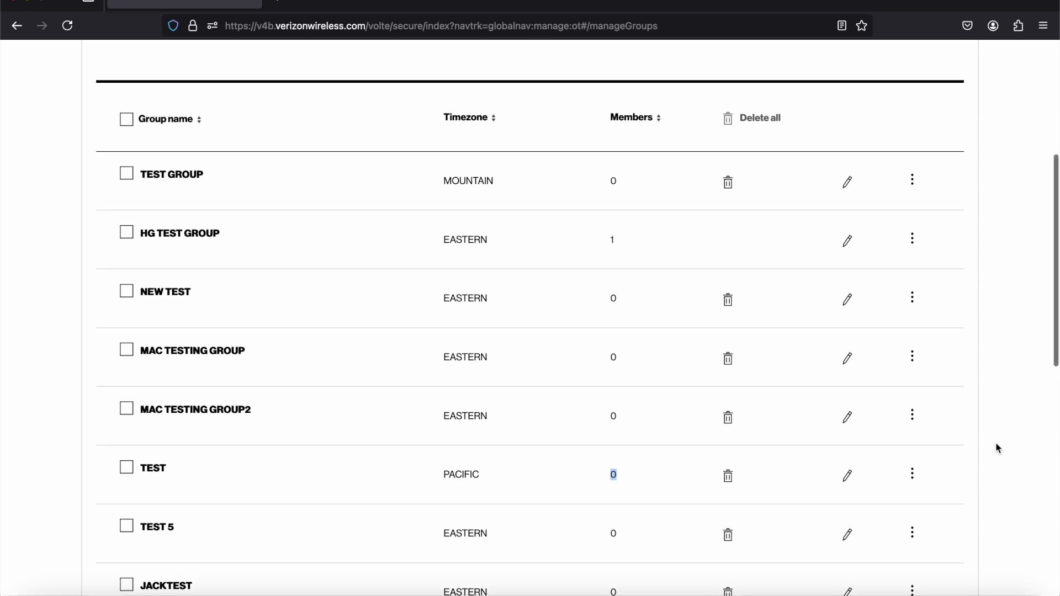
{"action": "left_click", "coordinate": [846, 480]}
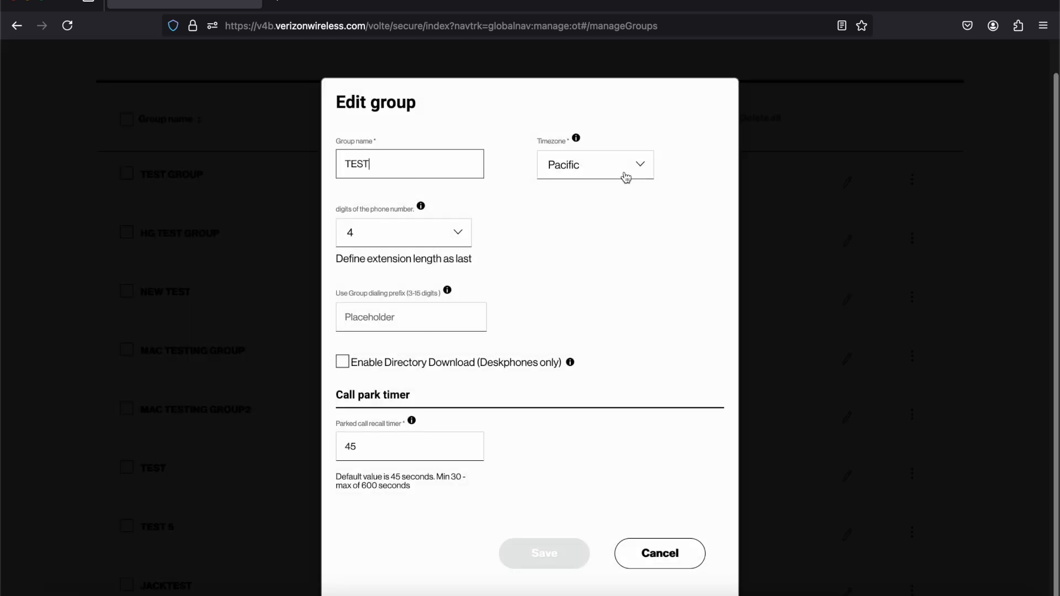
{"action": "left_click_drag", "start_coordinate": [334, 163], "coordinate": [709, 178]}
{"action": "left_click", "coordinate": [682, 173]}
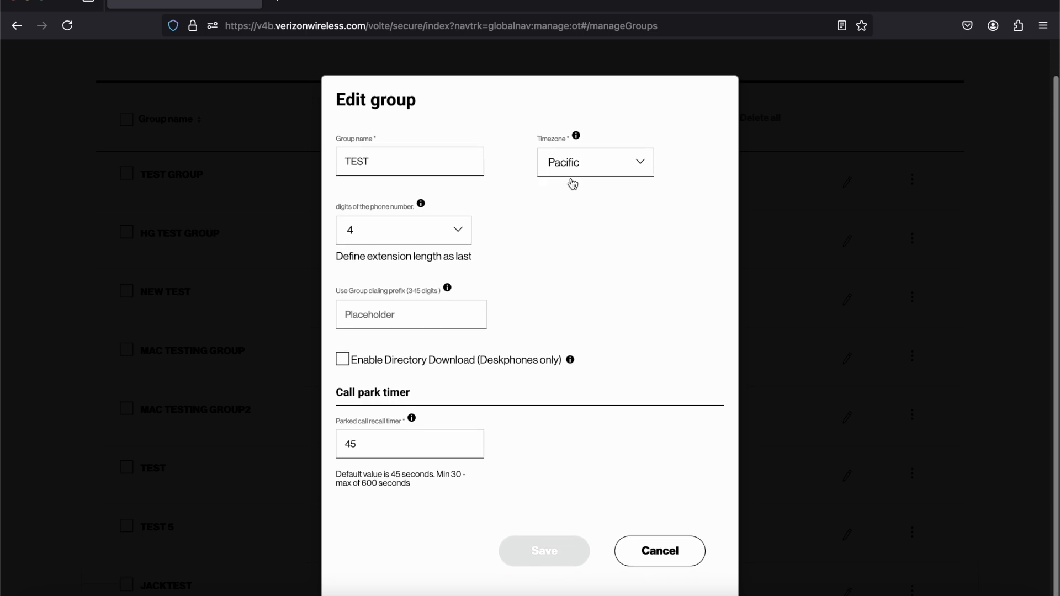
{"action": "left_click", "coordinate": [444, 244]}
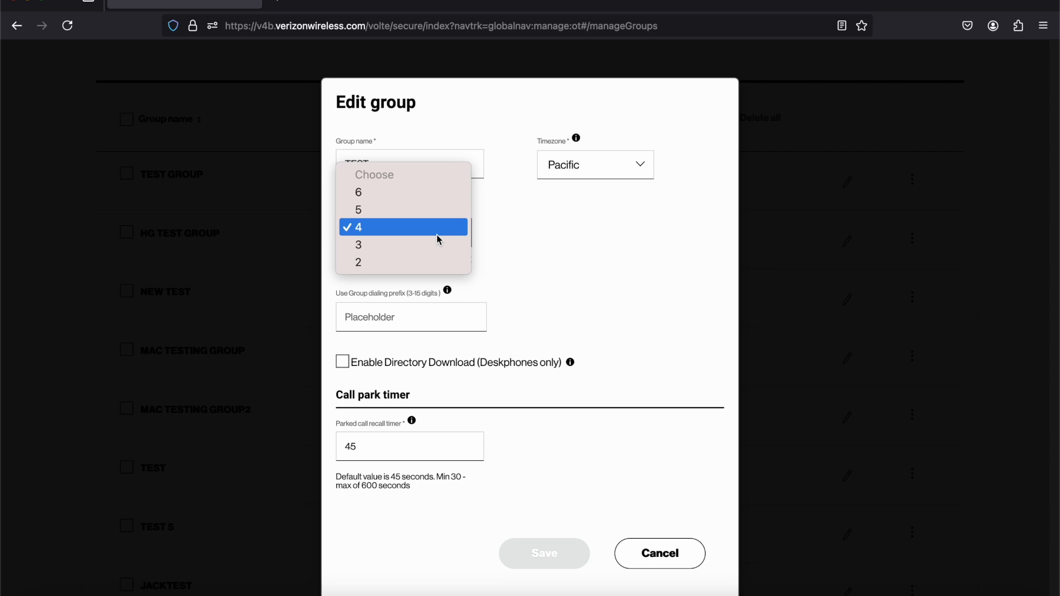
{"action": "left_click", "coordinate": [439, 238]}
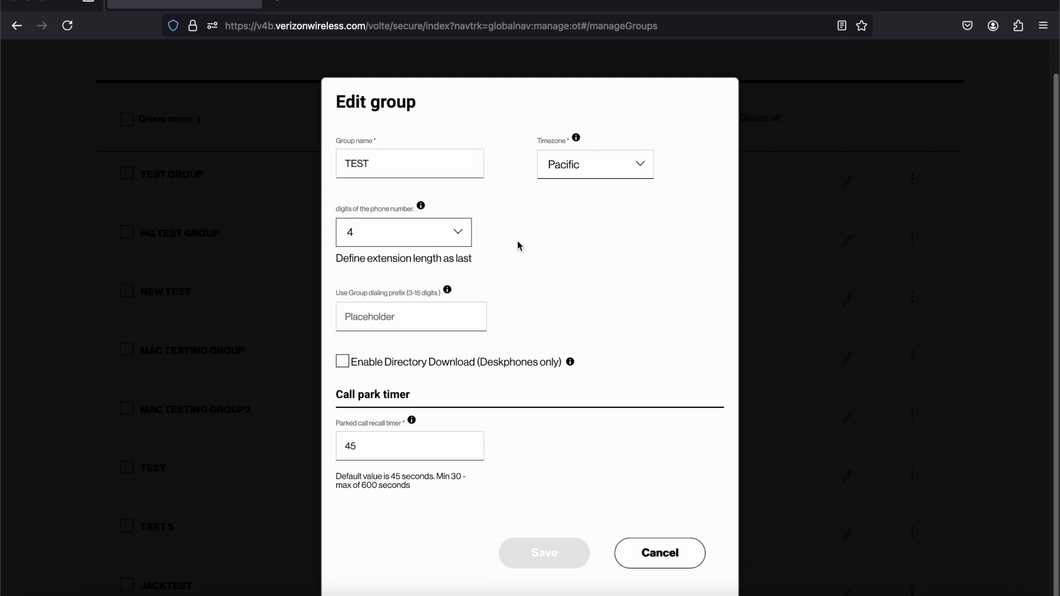
- Enable directory download for deskphones in the TEST group, switching it from this group only to multiple groups
{"action": "left_click", "coordinate": [342, 363]}
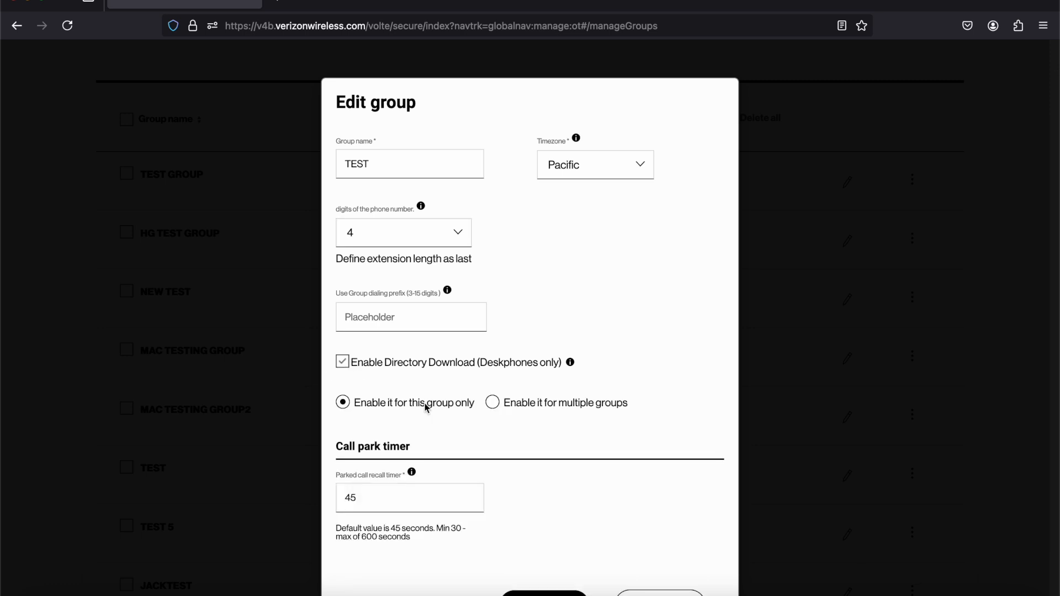
{"action": "scroll", "coordinate": [426, 407], "scroll_direction": "down", "scroll_amount": 2}
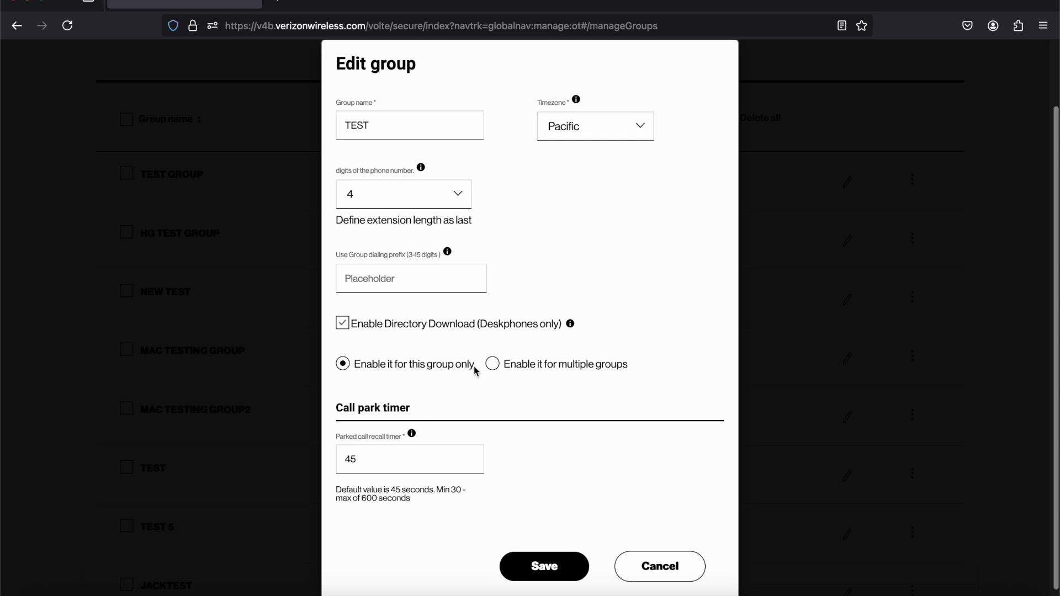
{"action": "left_click_drag", "start_coordinate": [475, 370], "coordinate": [356, 374]}
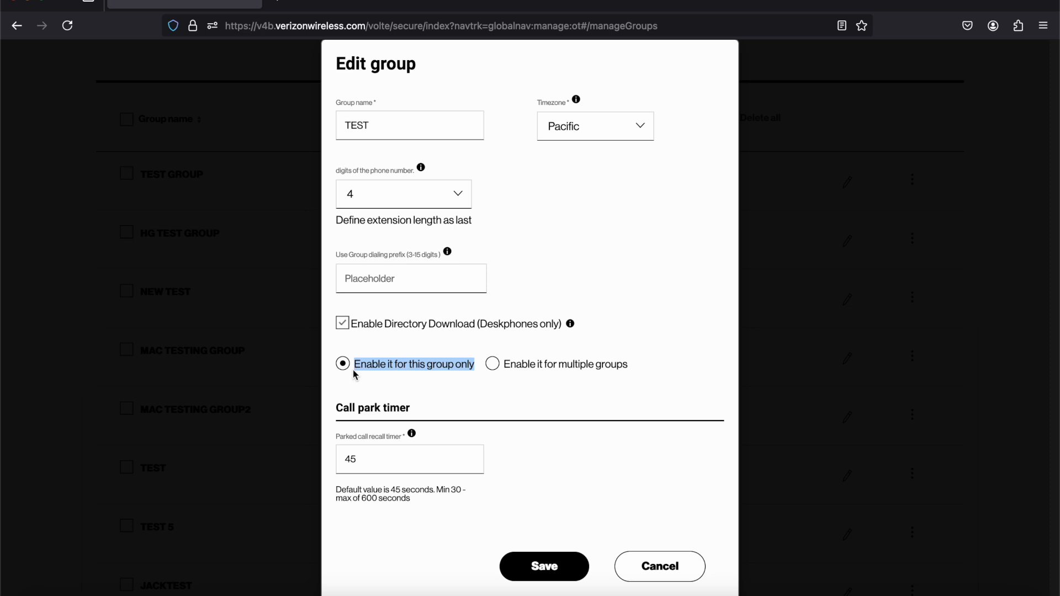
{"action": "left_click", "coordinate": [492, 366]}
- Select the first four available groups for the shared directory download, from NOT IN USE through DIRECTORY, and cancel the selection
{"action": "left_click", "coordinate": [637, 366]}
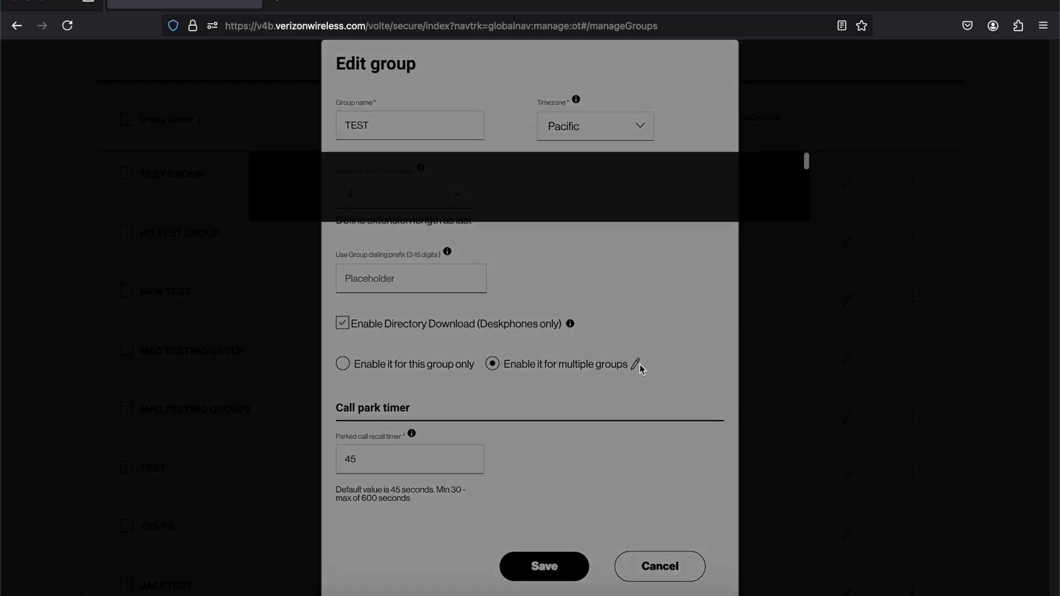
{"action": "scroll", "coordinate": [439, 340], "scroll_direction": "down", "scroll_amount": 1}
{"action": "scroll", "coordinate": [439, 340], "scroll_direction": "up", "scroll_amount": 1}
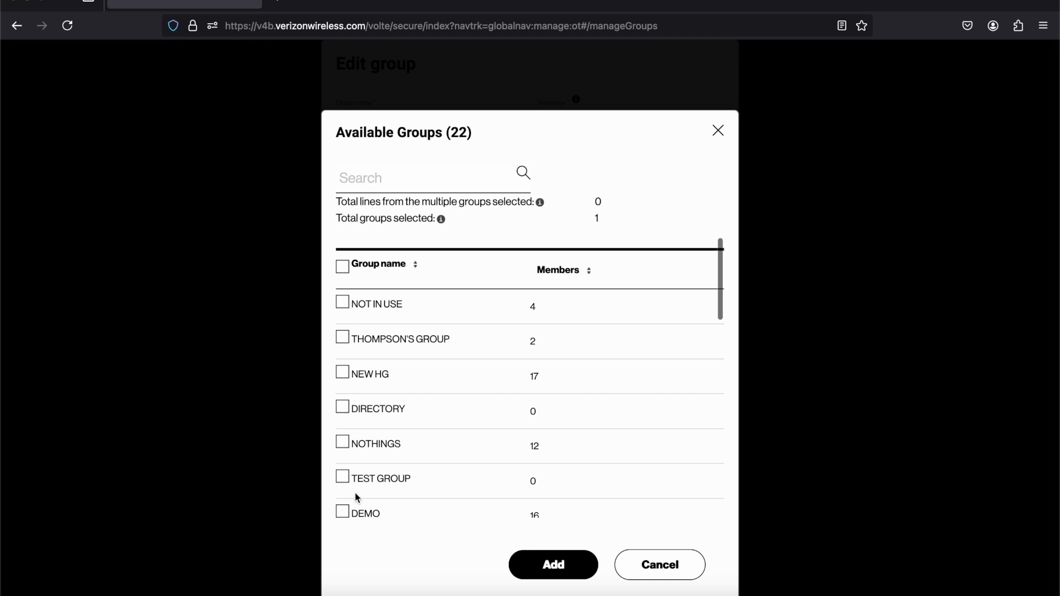
{"action": "left_click", "coordinate": [342, 303]}
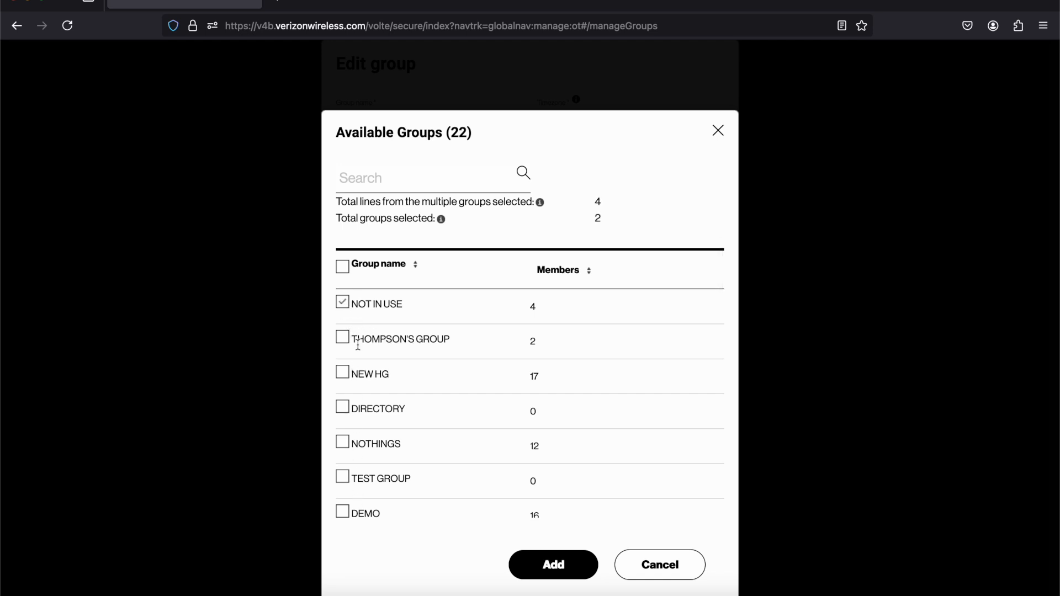
{"action": "scroll", "coordinate": [358, 346], "scroll_direction": "down", "scroll_amount": 1}
{"action": "left_click", "coordinate": [344, 325]}
{"action": "left_click", "coordinate": [345, 363]}
{"action": "left_click", "coordinate": [345, 399]}
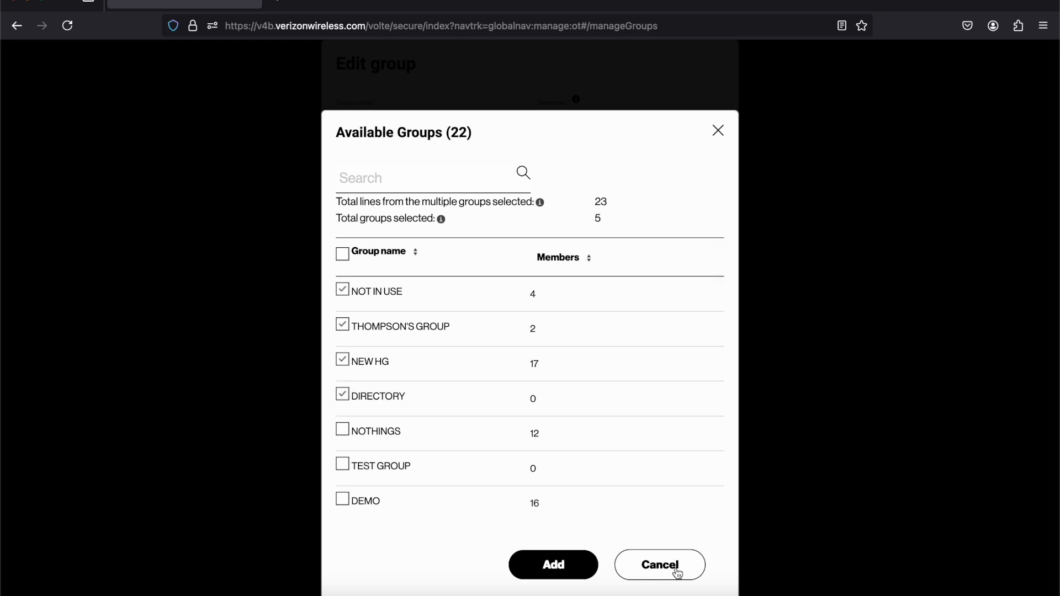
{"action": "left_click", "coordinate": [641, 574]}
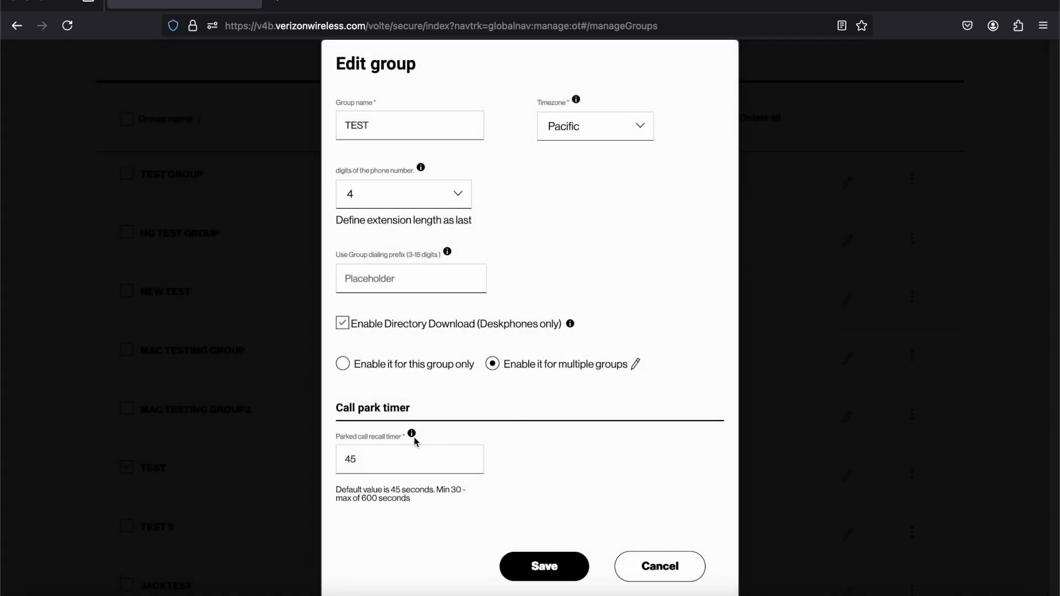
- Check the TEST group's parked call recall timer and leave the group editor without saving
{"action": "left_click", "coordinate": [414, 459]}
{"action": "double_click", "coordinate": [379, 459]}
{"action": "left_click", "coordinate": [675, 571]}
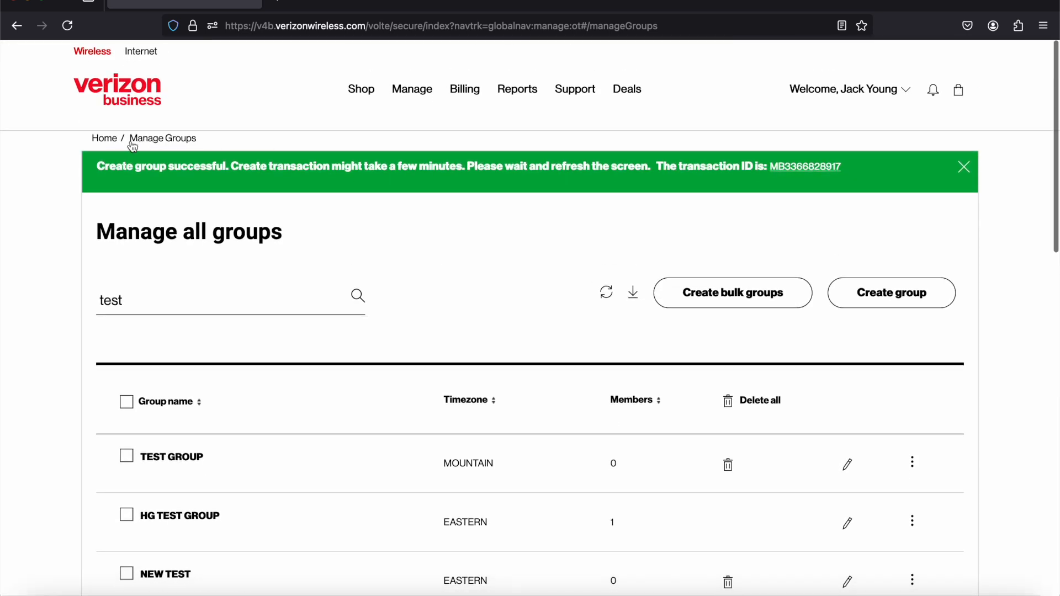
- Return to the One Talk overview and open the page for managing group members
{"action": "left_click", "coordinate": [106, 138]}
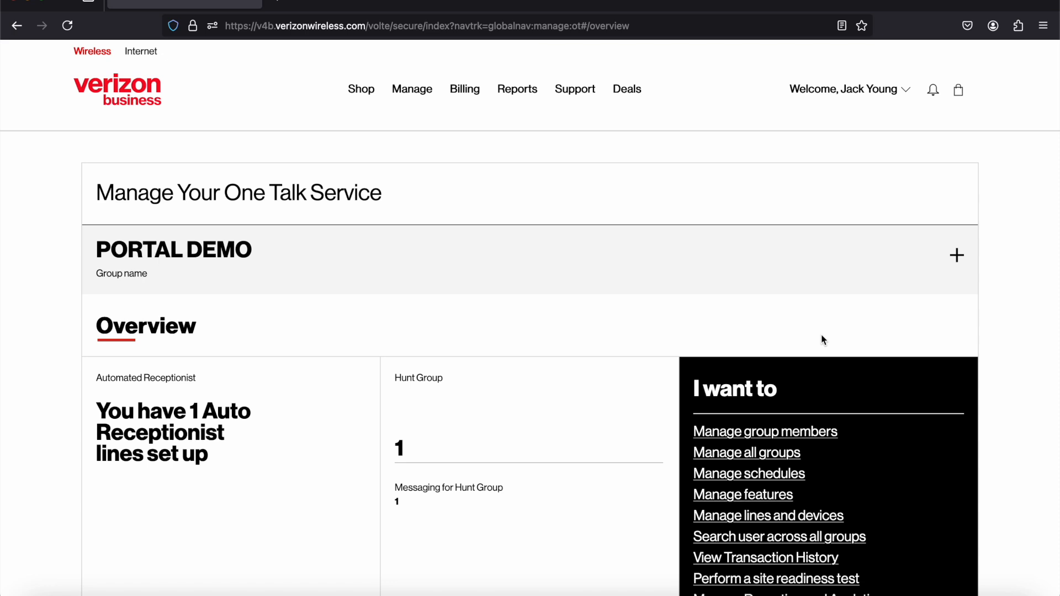
{"action": "scroll", "coordinate": [820, 340], "scroll_direction": "down", "scroll_amount": 2}
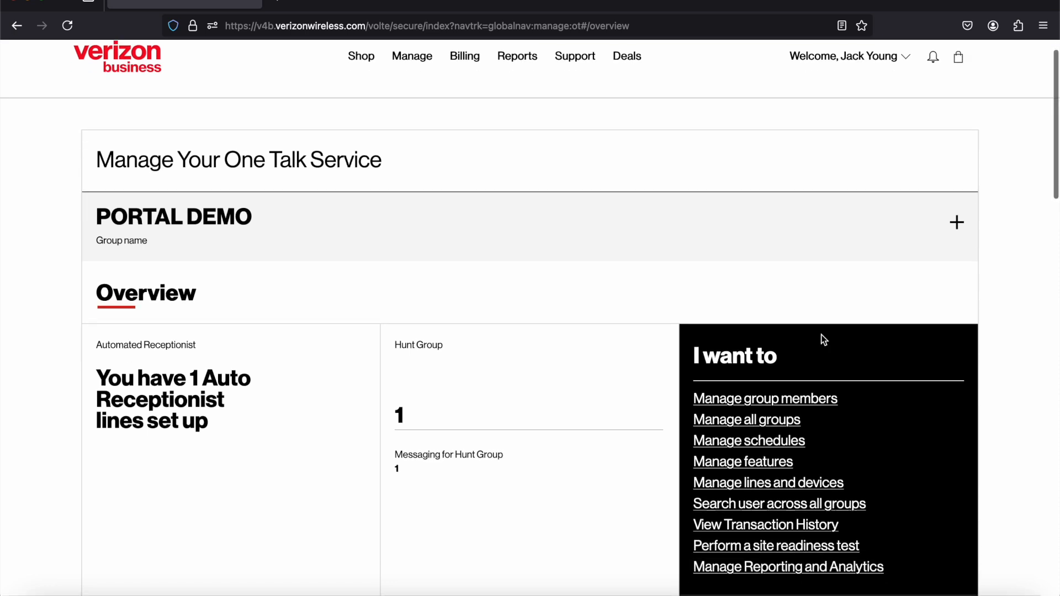
{"action": "left_click", "coordinate": [752, 394]}
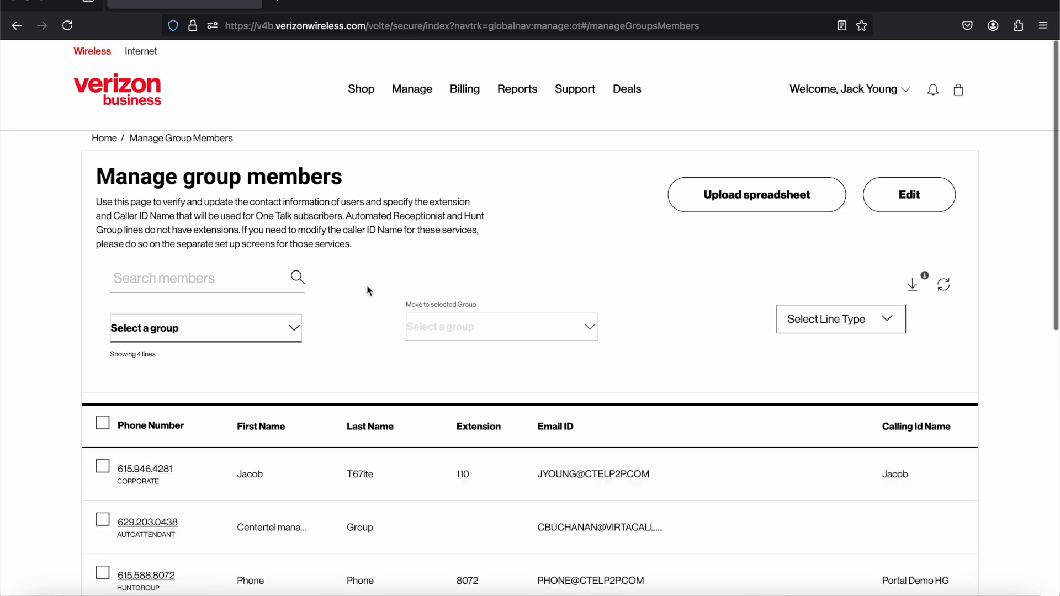
- Examine the member lines of the PORTAL DEMO group and the list of other groups that can be displayed
{"action": "scroll", "coordinate": [340, 317], "scroll_direction": "down", "scroll_amount": 1}
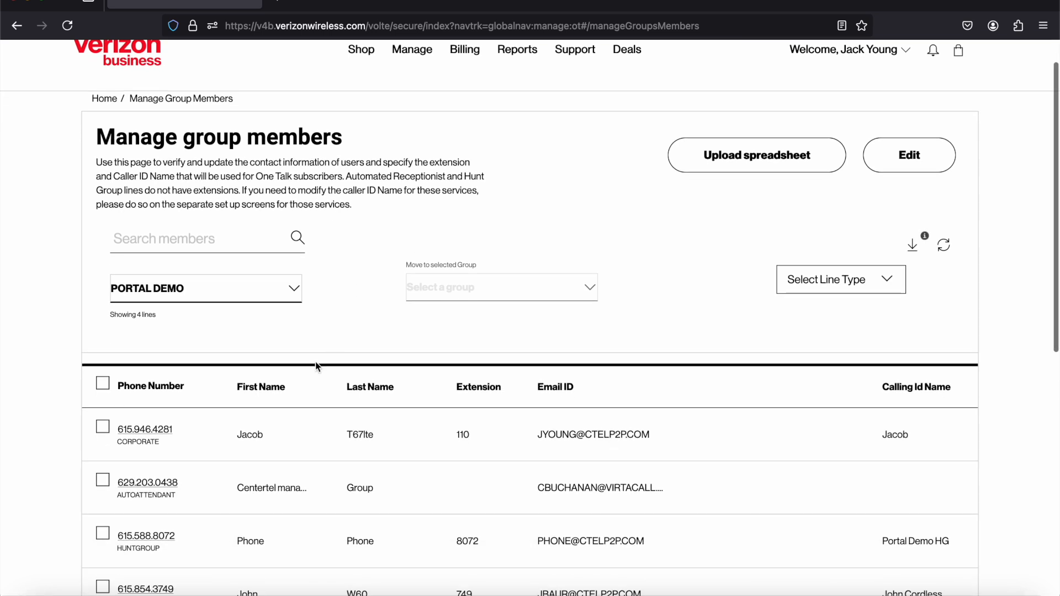
{"action": "scroll", "coordinate": [171, 462], "scroll_direction": "down", "scroll_amount": 3}
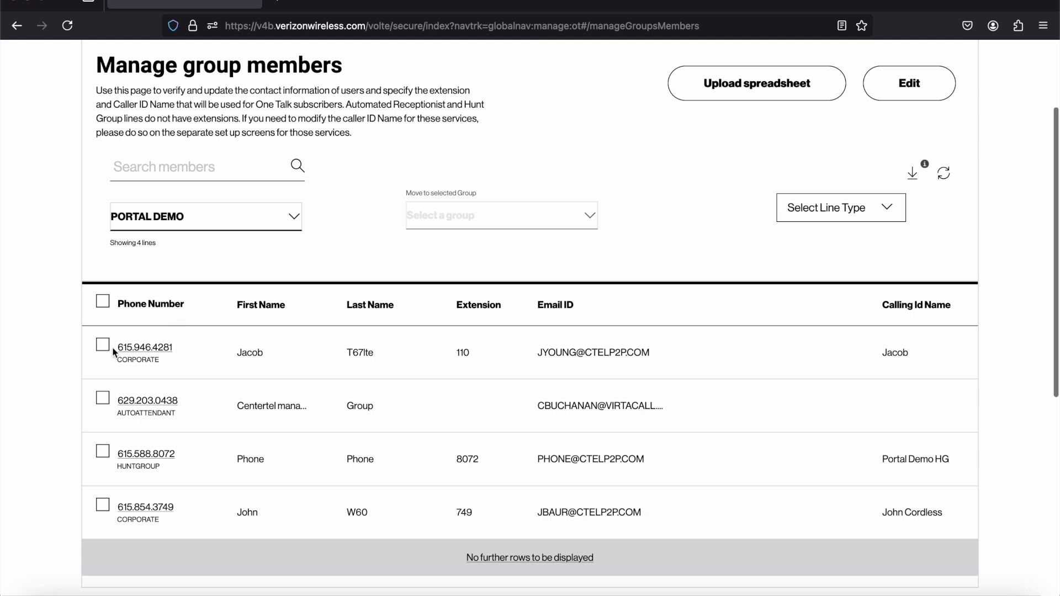
{"action": "left_click", "coordinate": [236, 227]}
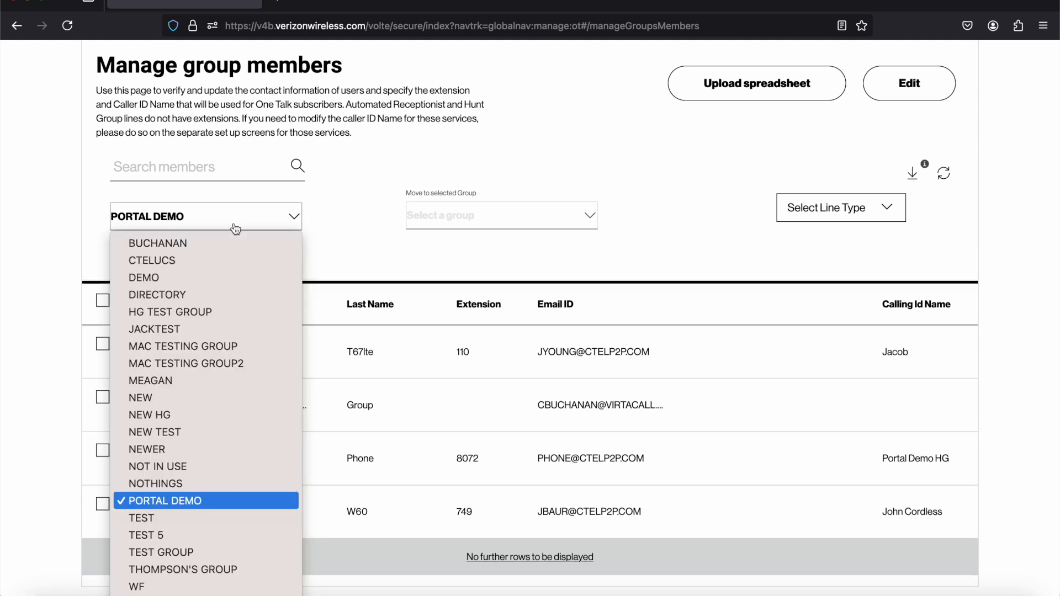
{"action": "left_click", "coordinate": [235, 228]}
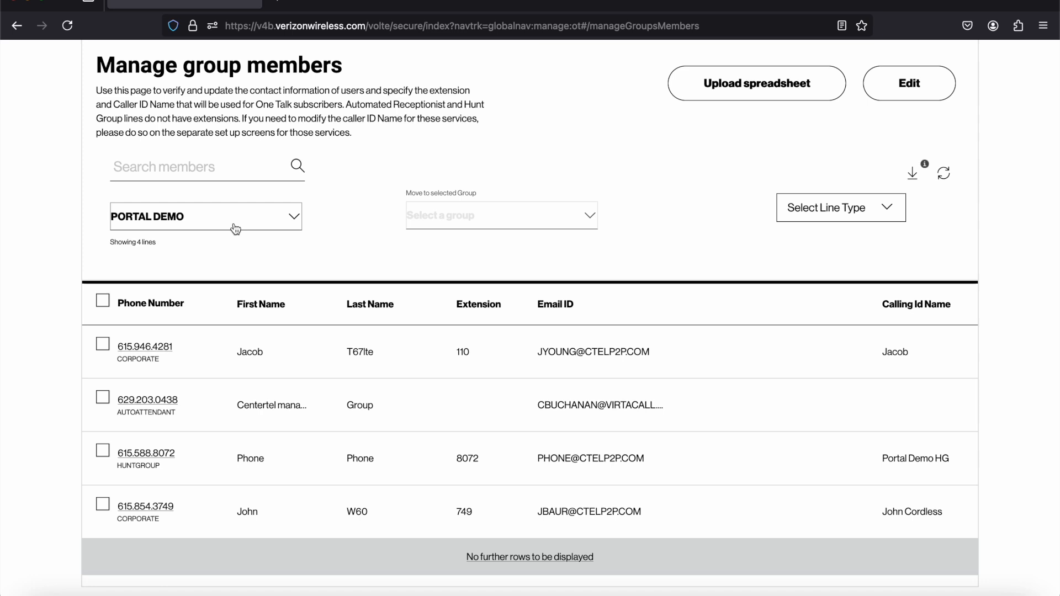
{"action": "scroll", "coordinate": [236, 228], "scroll_direction": "up", "scroll_amount": 3}
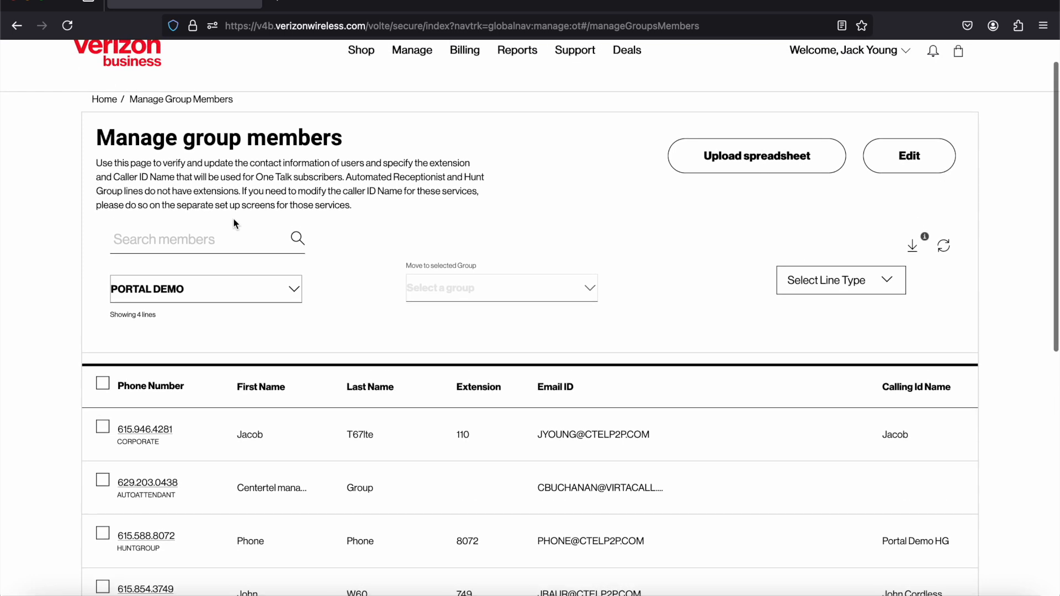
- Return to the overview, search all groups for a user by first name, and check which group the matching line belongs to
{"action": "left_click", "coordinate": [108, 105]}
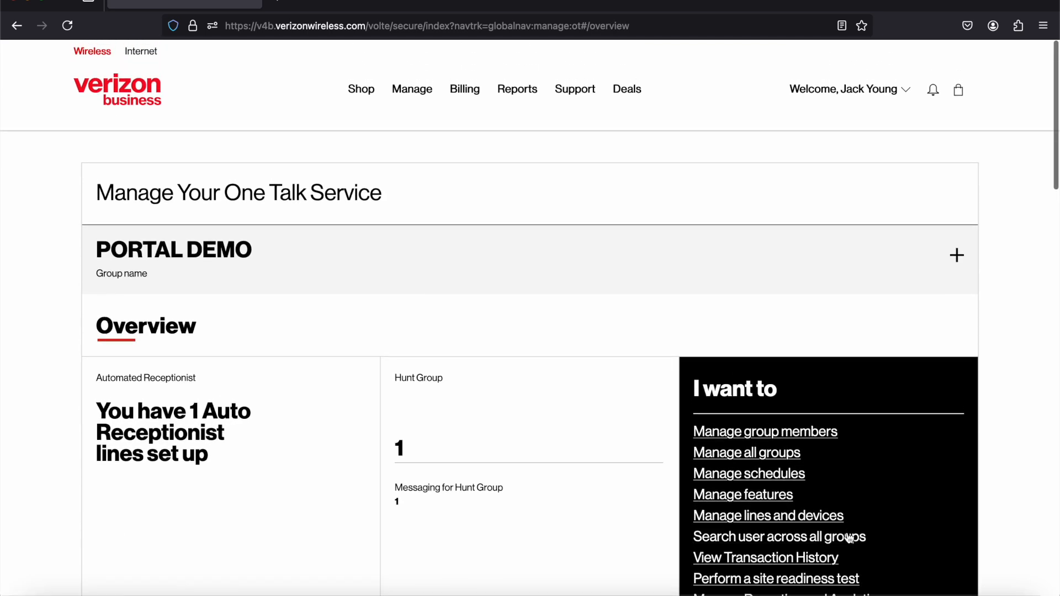
{"action": "left_click", "coordinate": [776, 543]}
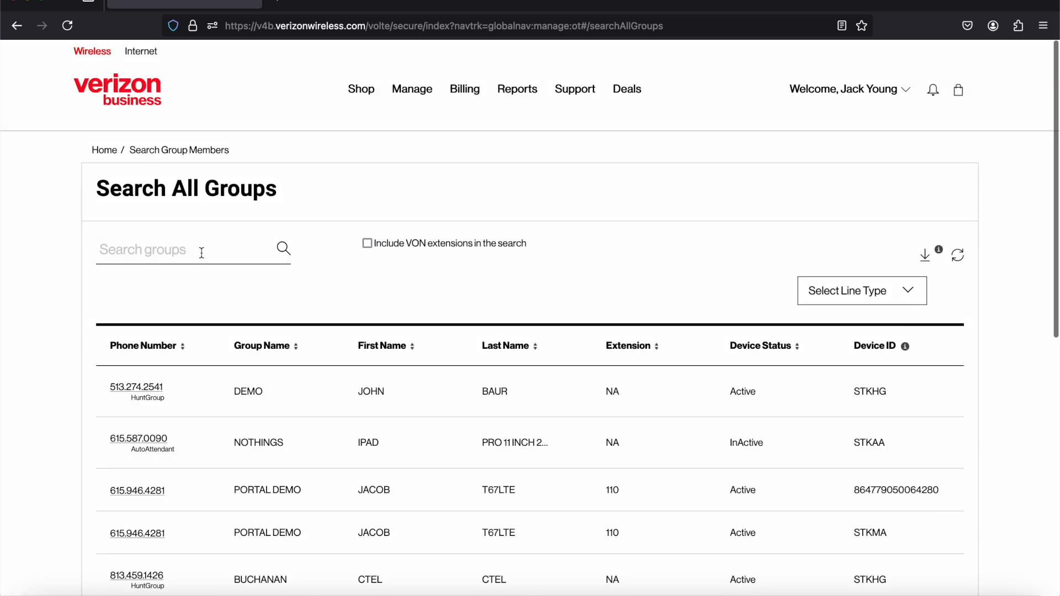
{"action": "type", "text": "jacob"}
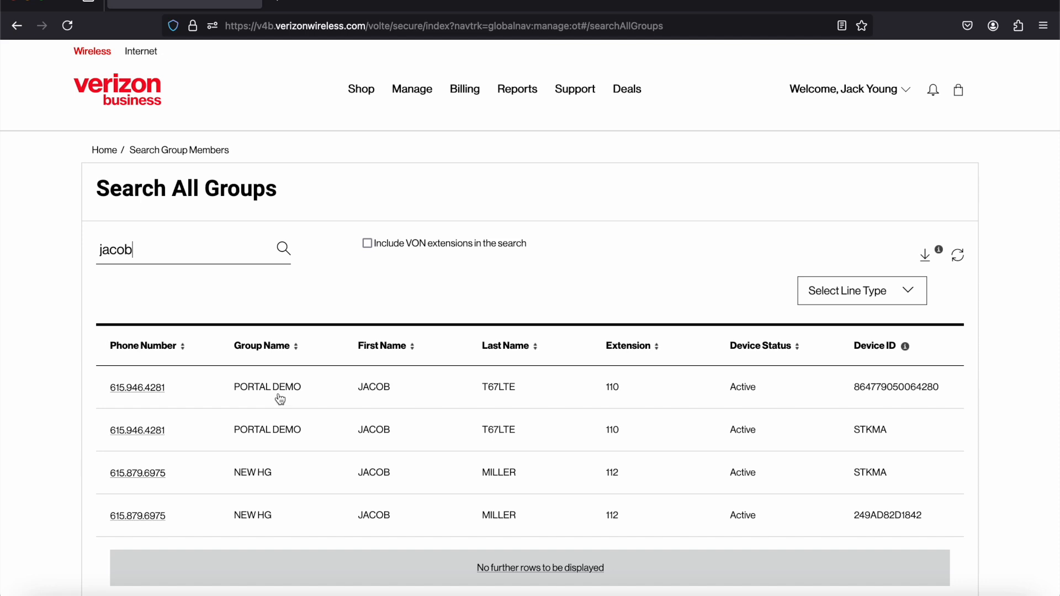
{"action": "left_click", "coordinate": [233, 390]}
{"action": "left_click_drag", "start_coordinate": [233, 390], "coordinate": [330, 427]}
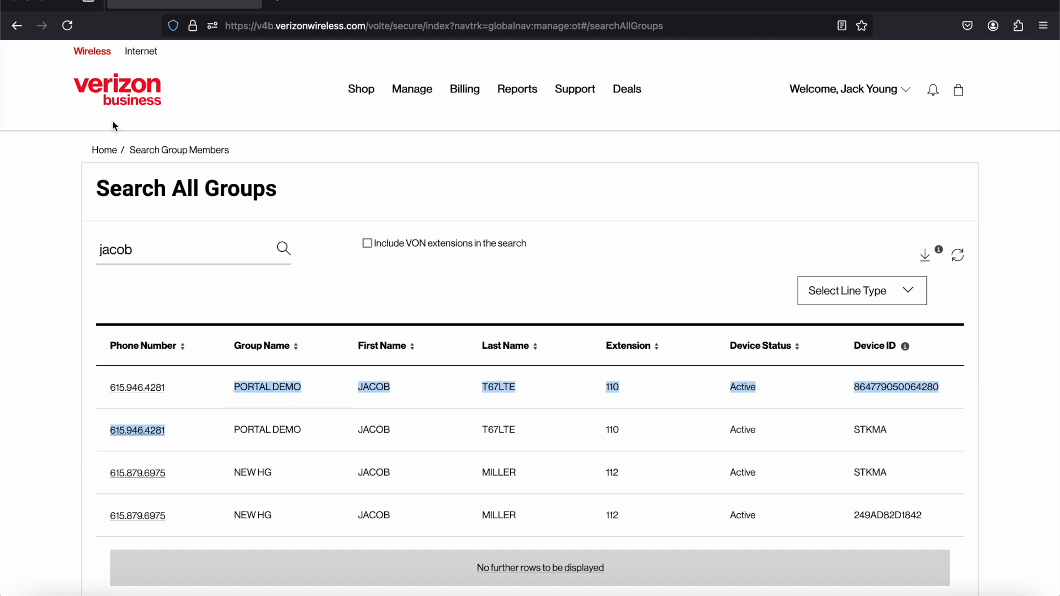
- Return to the overview and reopen the group members page, keeping PORTAL DEMO as the displayed group
{"action": "left_click", "coordinate": [105, 152]}
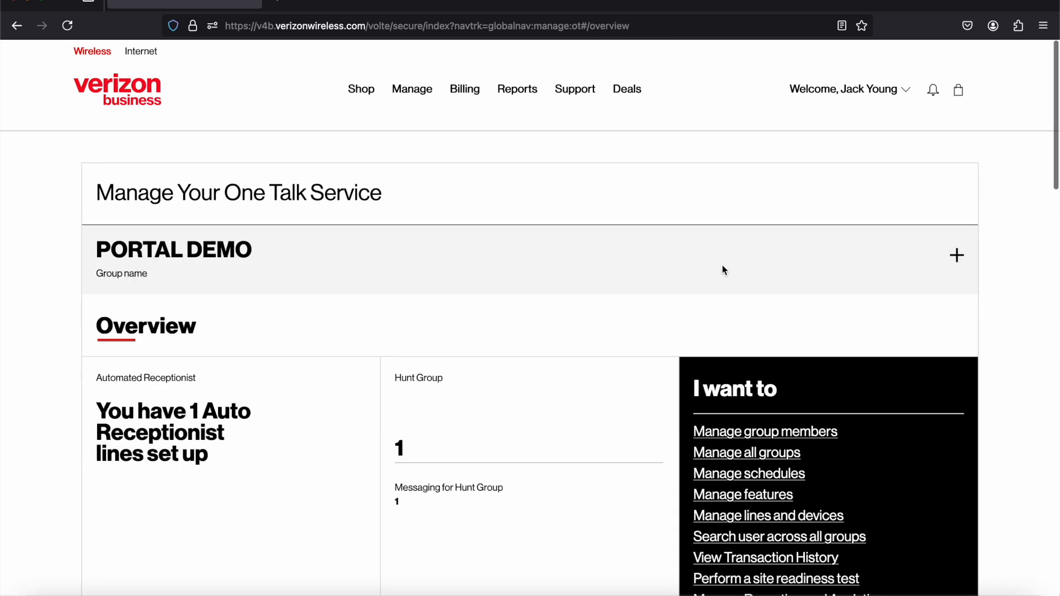
{"action": "scroll", "coordinate": [722, 267], "scroll_direction": "down", "scroll_amount": 3}
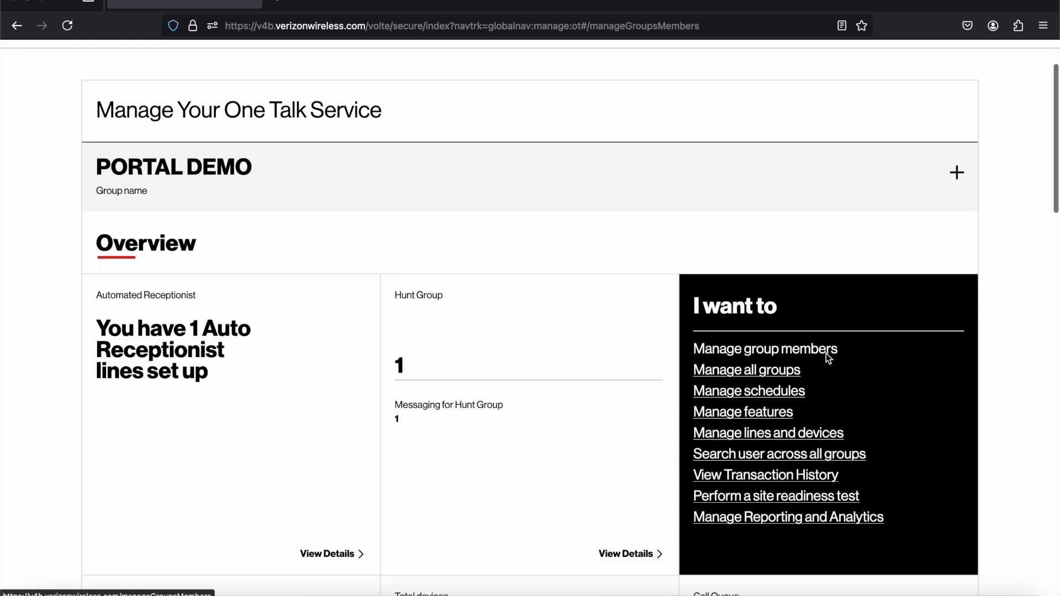
{"action": "left_click", "coordinate": [828, 358]}
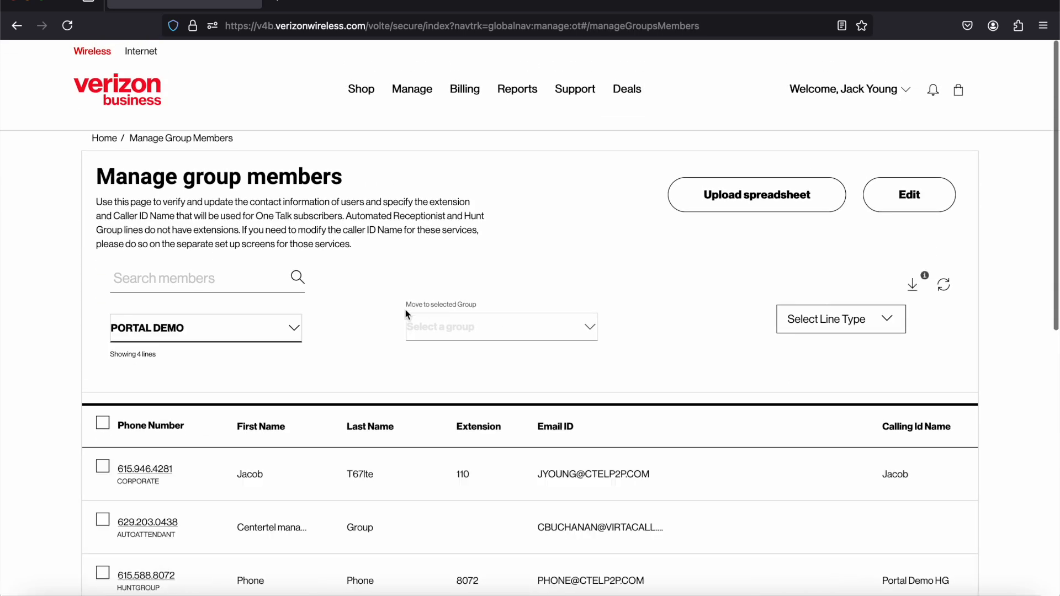
{"action": "left_click", "coordinate": [254, 337]}
{"action": "left_click", "coordinate": [200, 323]}
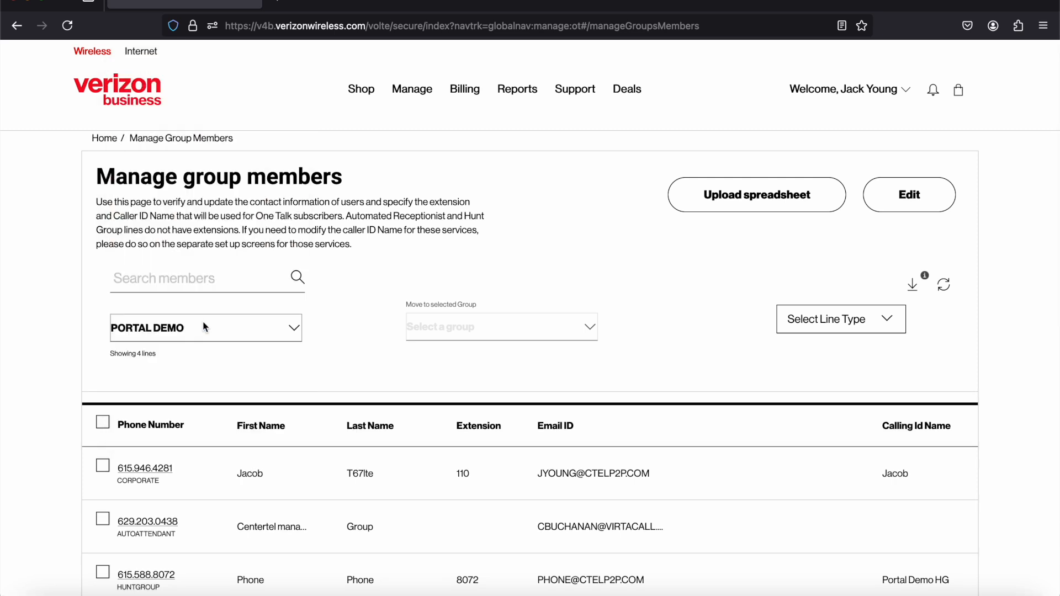
- Try to move the first corporate line from PORTAL DEMO to the DEMO group, cancelling at the confirmation
{"action": "scroll", "coordinate": [282, 337], "scroll_direction": "down", "scroll_amount": 3}
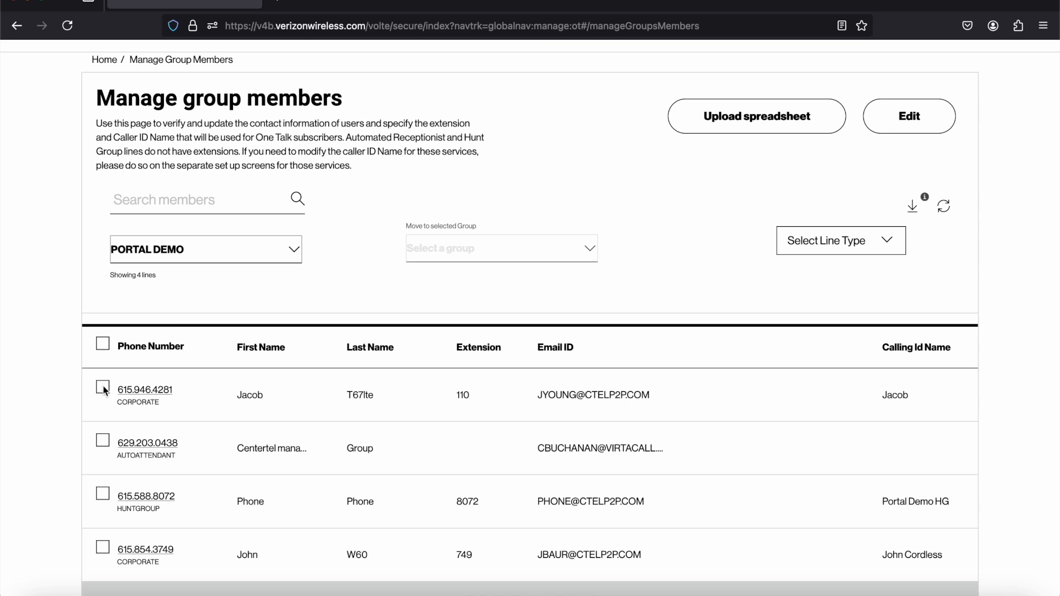
{"action": "left_click", "coordinate": [103, 388]}
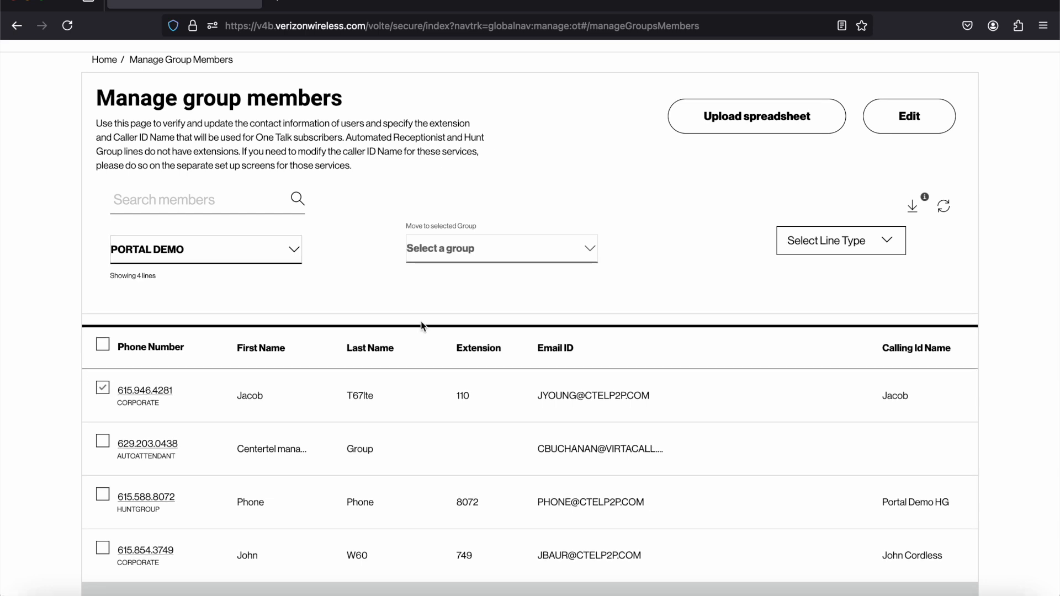
{"action": "left_click", "coordinate": [530, 252]}
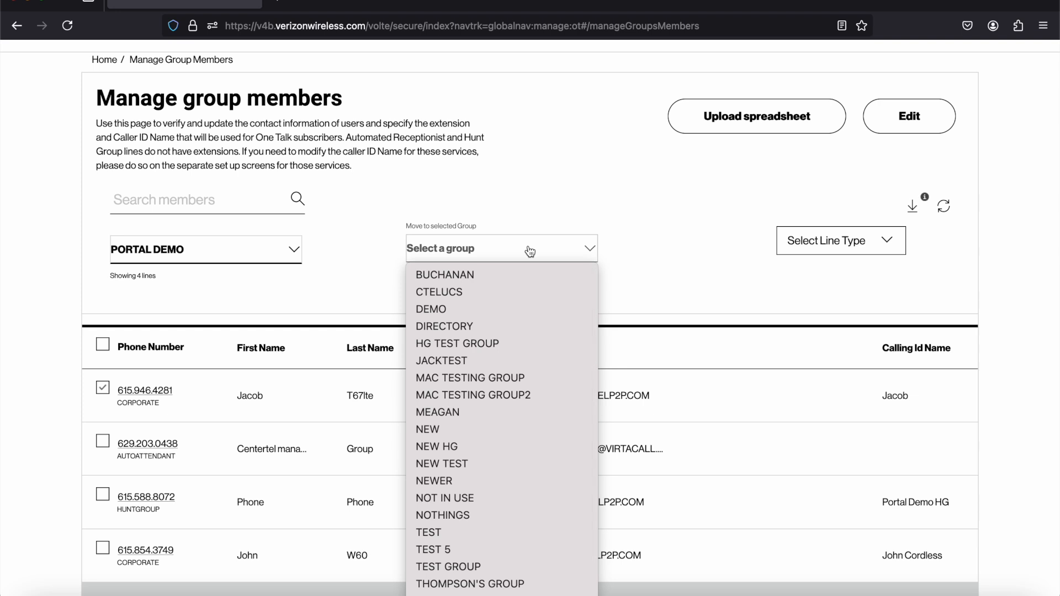
{"action": "scroll", "coordinate": [528, 279], "scroll_direction": "down", "scroll_amount": 2}
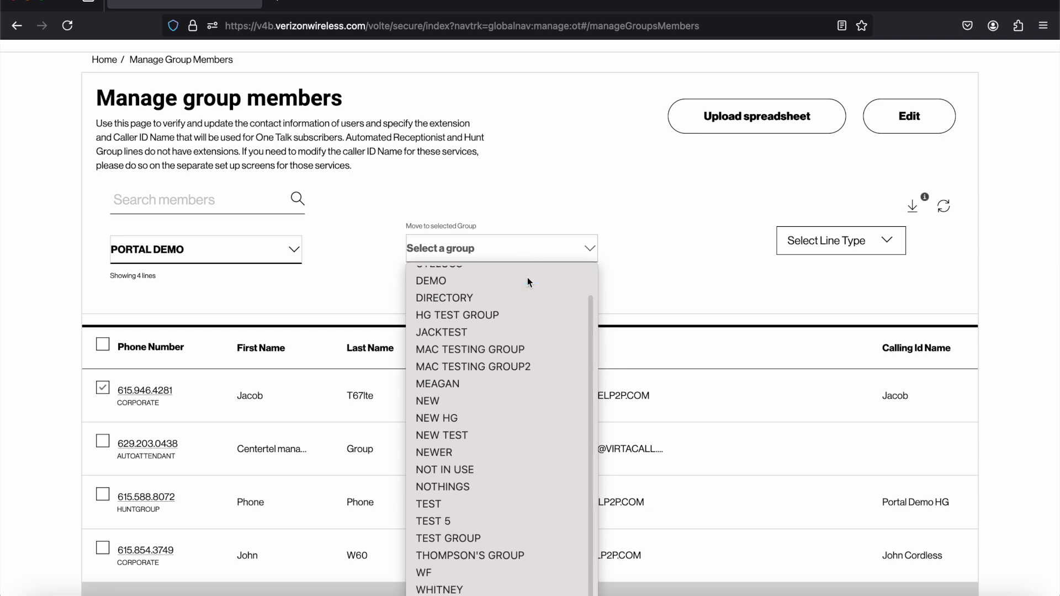
{"action": "scroll", "coordinate": [528, 277], "scroll_direction": "up", "scroll_amount": 2}
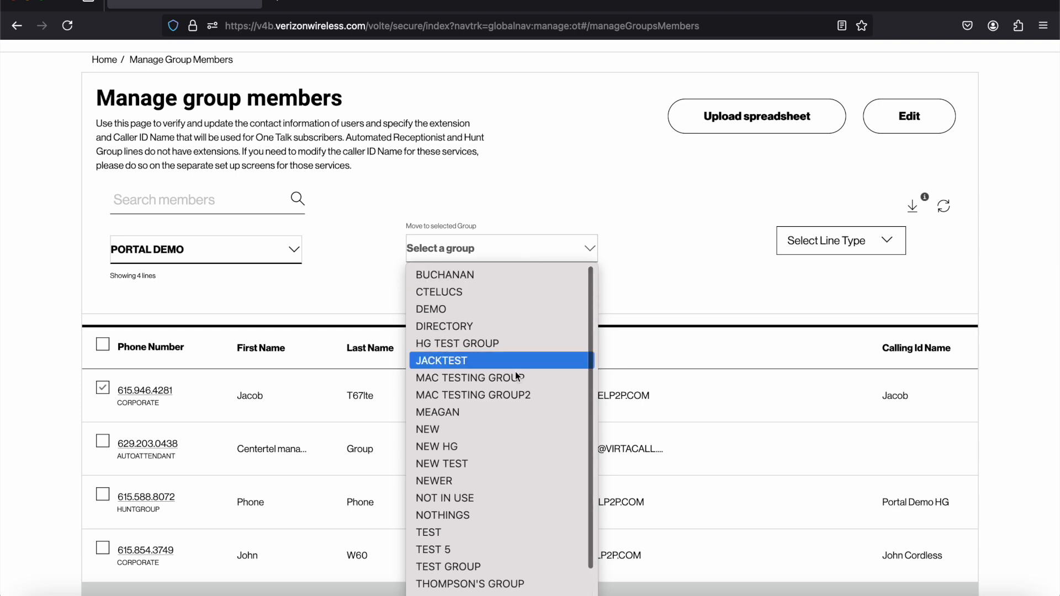
{"action": "left_click", "coordinate": [518, 311]}
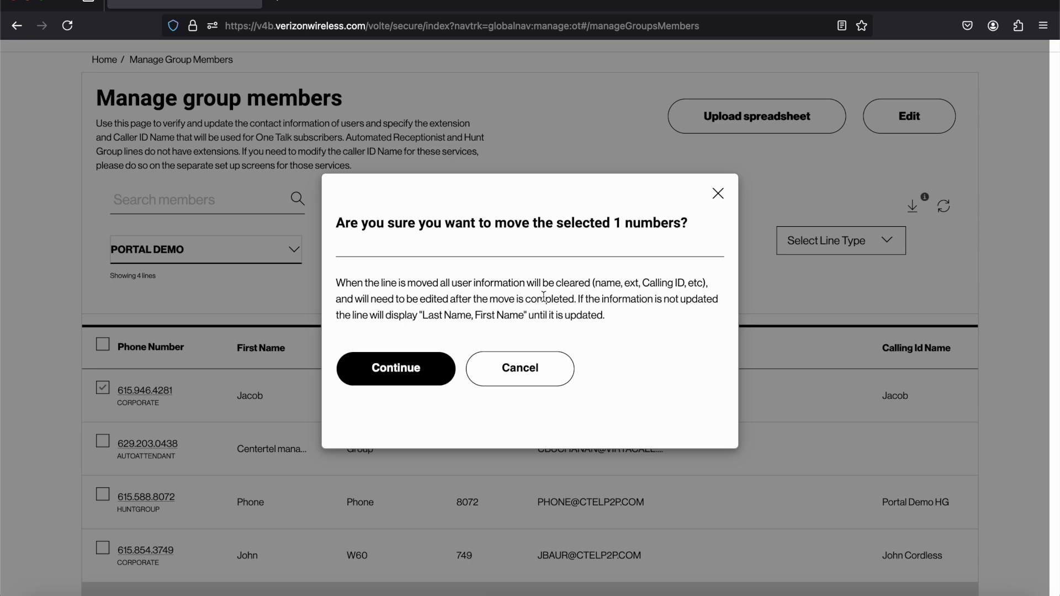
{"action": "left_click", "coordinate": [541, 369]}
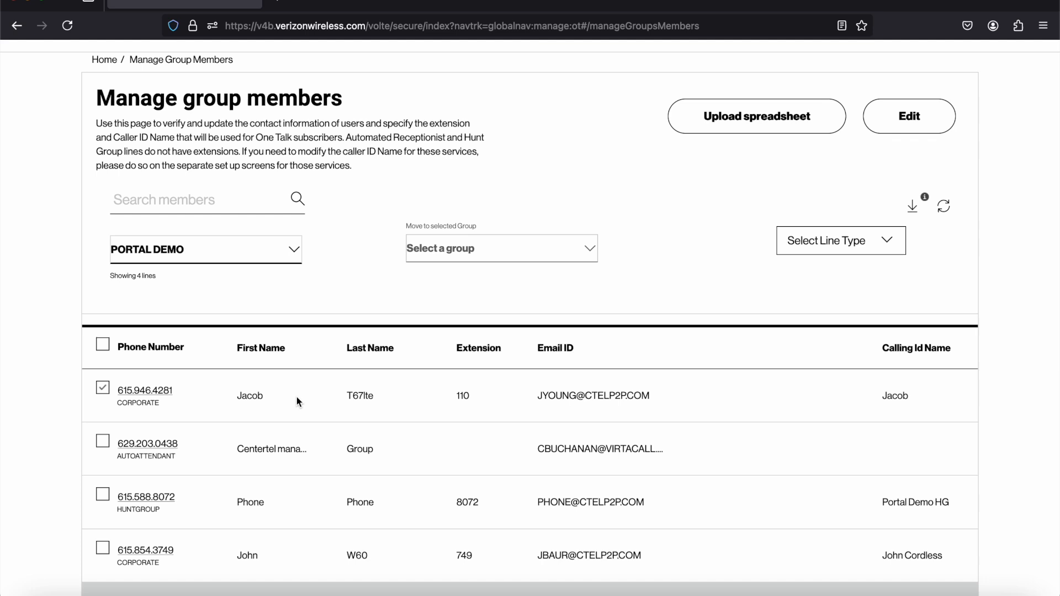
- Leave the group members page for the overview and open the page for managing lines and devices
{"action": "scroll", "coordinate": [215, 325], "scroll_direction": "up", "scroll_amount": 3}
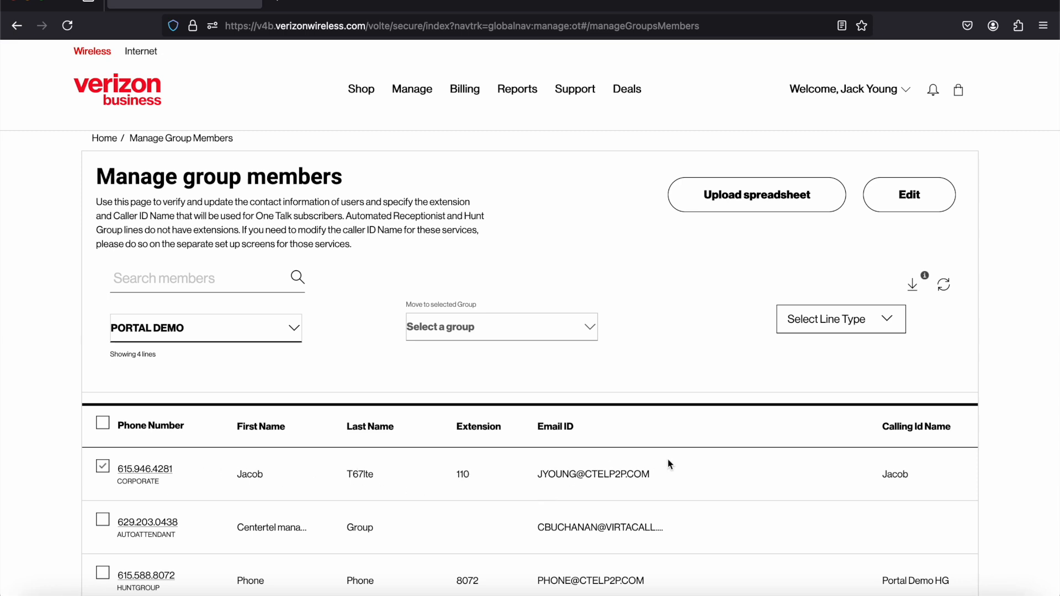
{"action": "scroll", "coordinate": [745, 509], "scroll_direction": "down", "scroll_amount": 3}
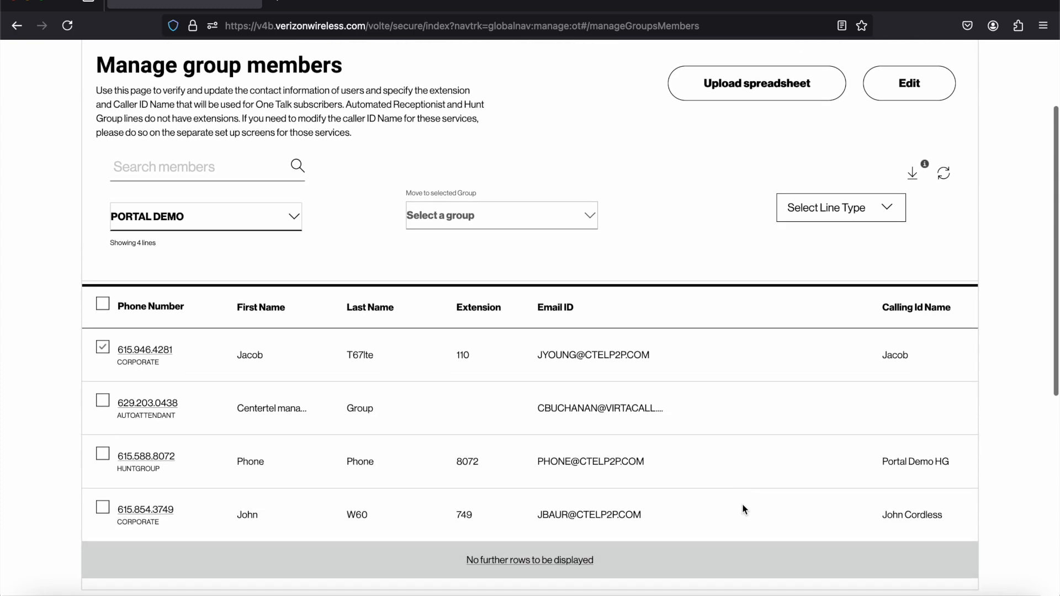
{"action": "scroll", "coordinate": [107, 213], "scroll_direction": "up", "scroll_amount": 3}
{"action": "left_click", "coordinate": [105, 144]}
{"action": "left_click", "coordinate": [774, 517]}
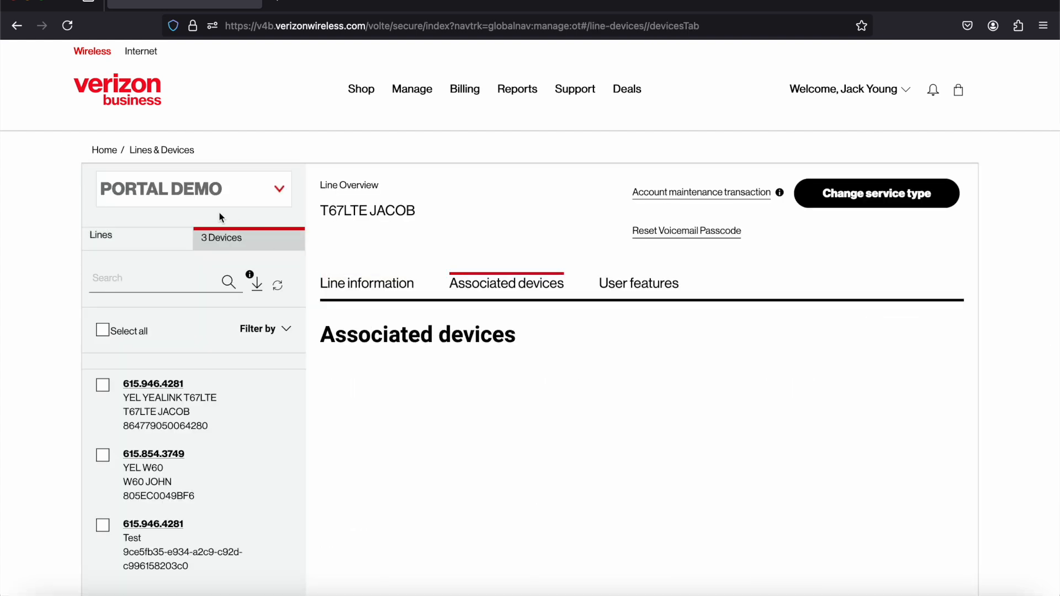
- Check which groups can be chosen, keep PORTAL DEMO, and view the line information of the selected line
{"action": "left_click", "coordinate": [200, 196]}
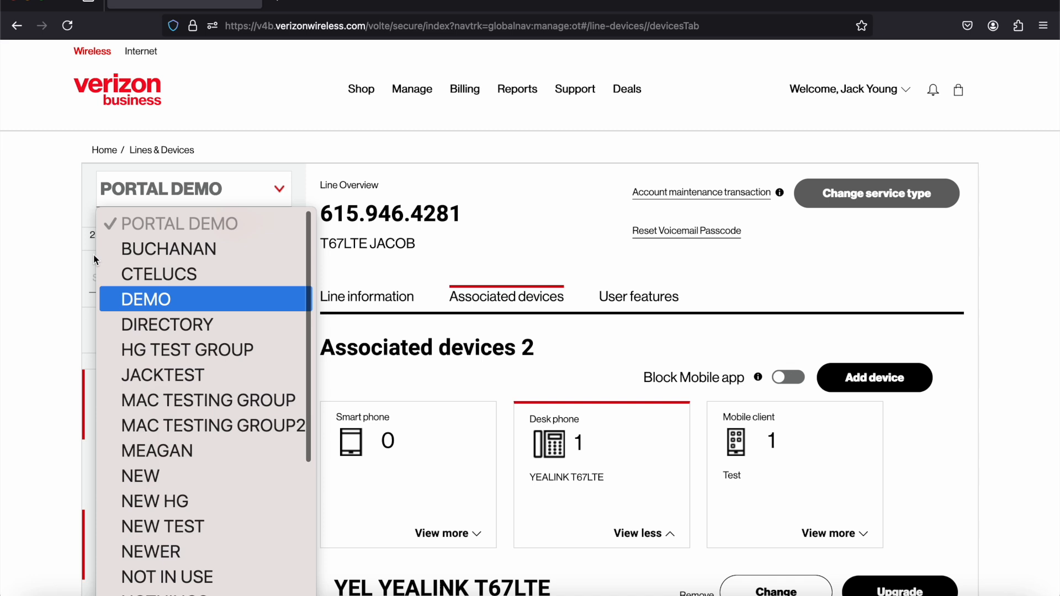
{"action": "left_click", "coordinate": [3, 216]}
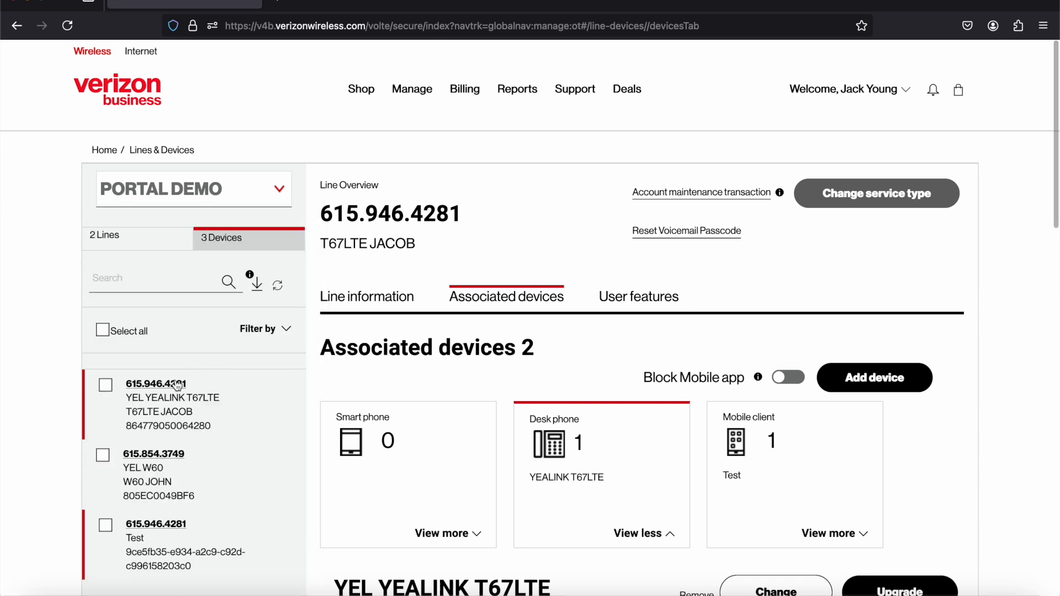
{"action": "scroll", "coordinate": [508, 228], "scroll_direction": "down", "scroll_amount": 2}
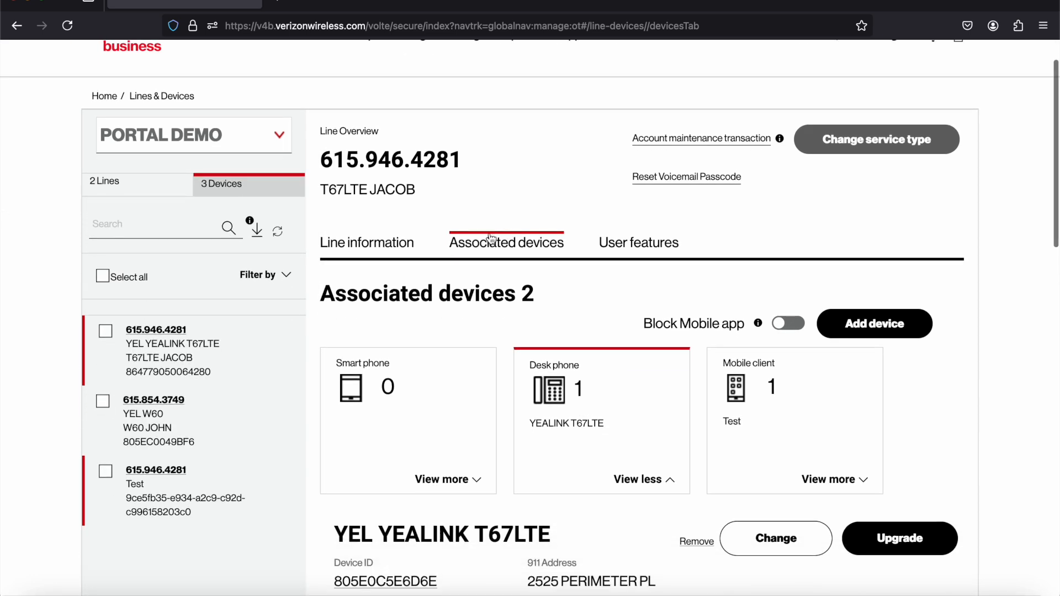
{"action": "left_click", "coordinate": [405, 246]}
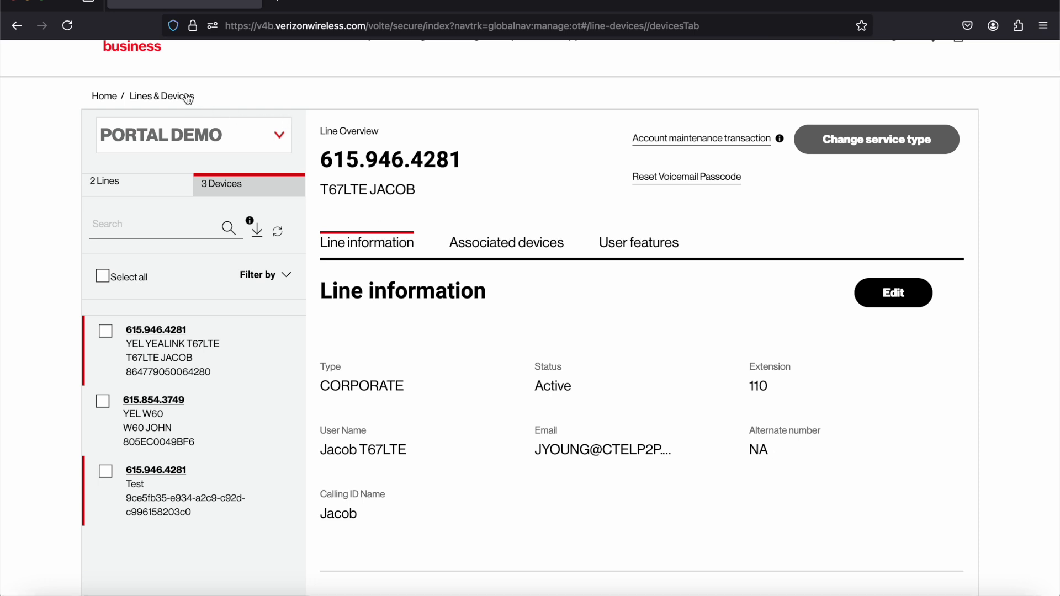
- Return to the overview, view the hunt groups, and open the details of Portal Demo HG
{"action": "left_click", "coordinate": [105, 97]}
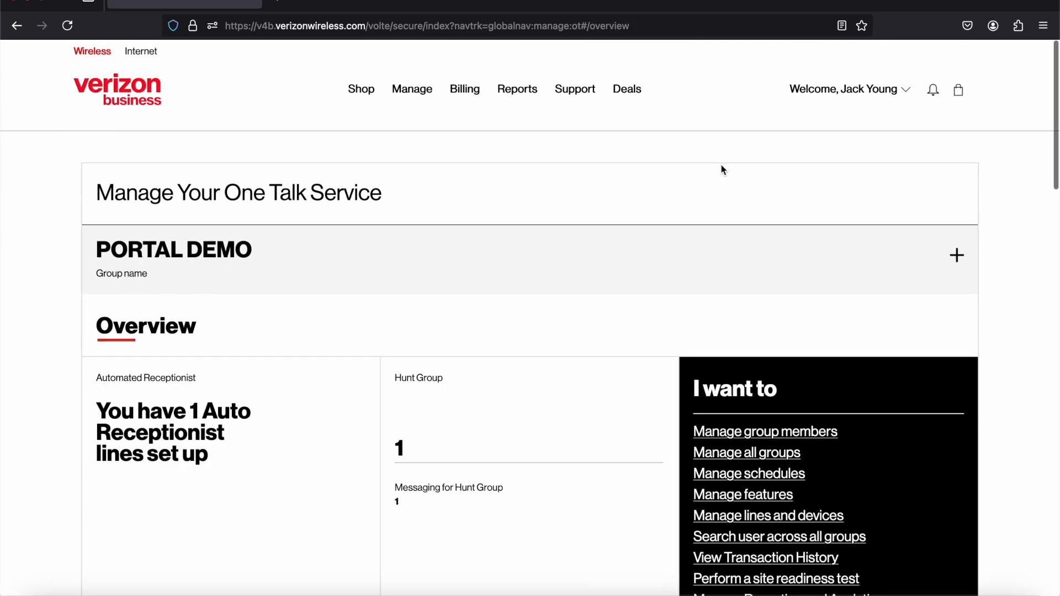
{"action": "scroll", "coordinate": [722, 165], "scroll_direction": "down", "scroll_amount": 2}
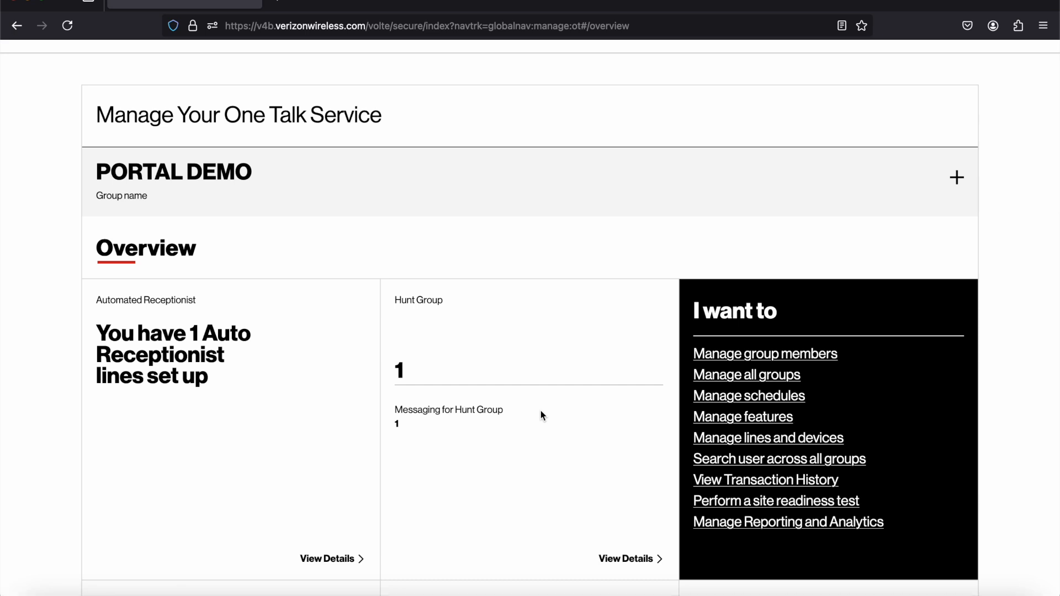
{"action": "left_click", "coordinate": [633, 560]}
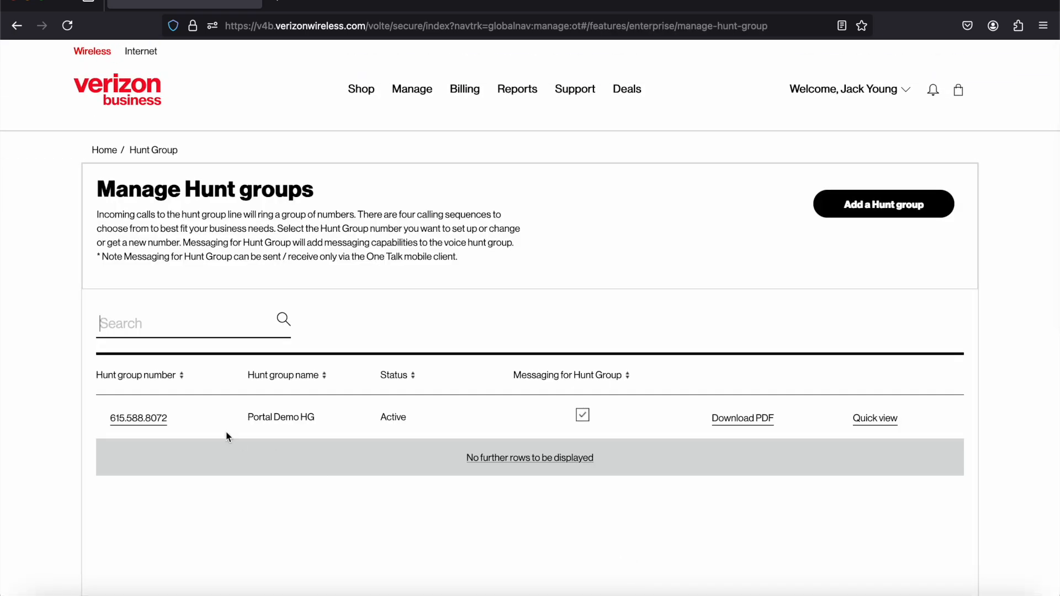
{"action": "left_click", "coordinate": [164, 426]}
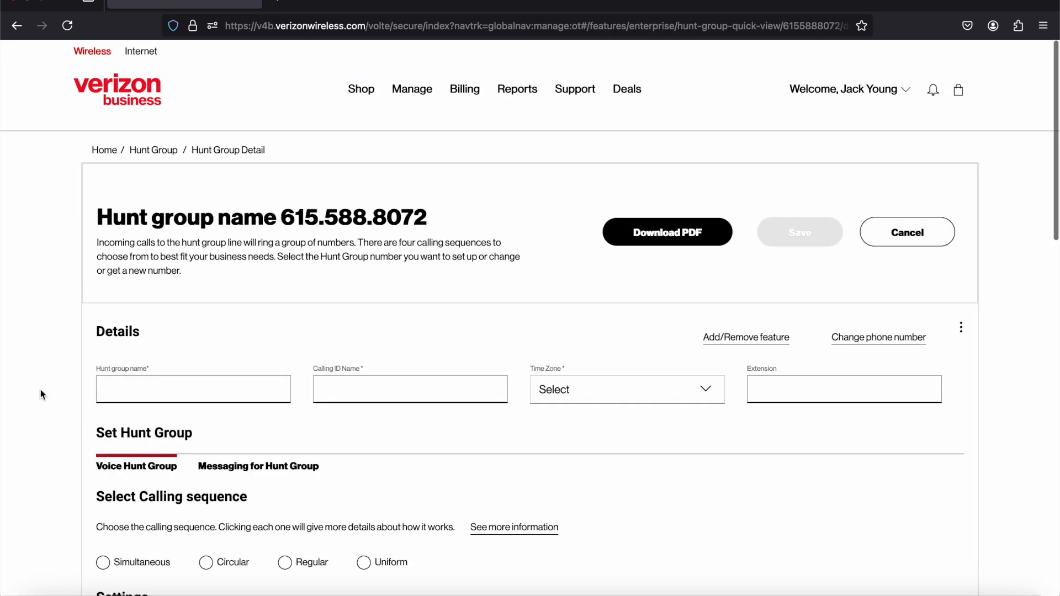
- Examine the hunt group's details, calling sequence, ring and call forwarding settings, and selected lines
{"action": "scroll", "coordinate": [28, 390], "scroll_direction": "down", "scroll_amount": 2}
{"action": "scroll", "coordinate": [28, 387], "scroll_direction": "down", "scroll_amount": 1}
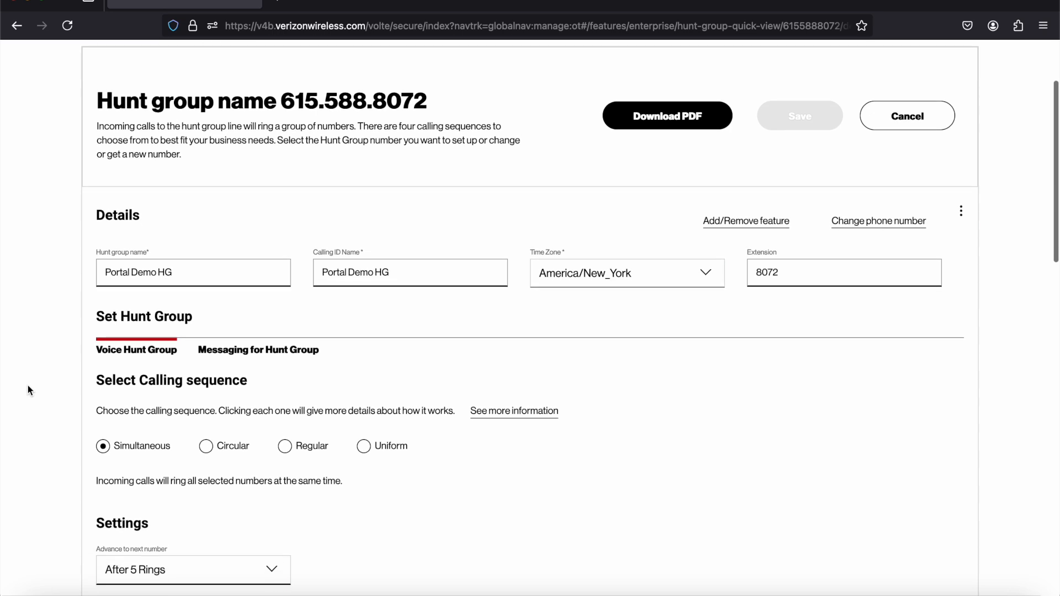
{"action": "scroll", "coordinate": [28, 390], "scroll_direction": "down", "scroll_amount": 2}
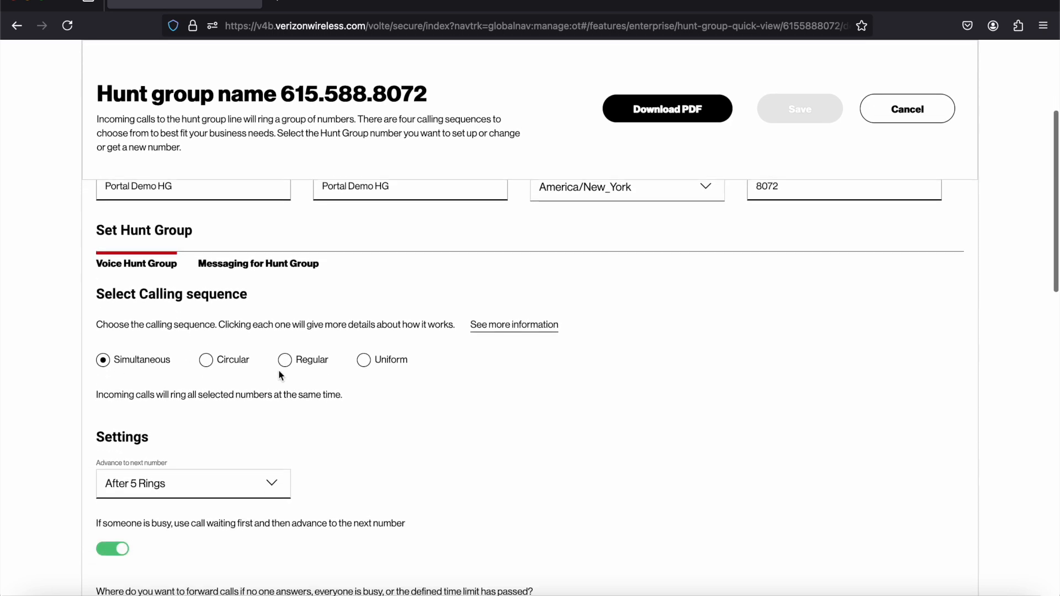
{"action": "scroll", "coordinate": [57, 343], "scroll_direction": "down", "scroll_amount": 1}
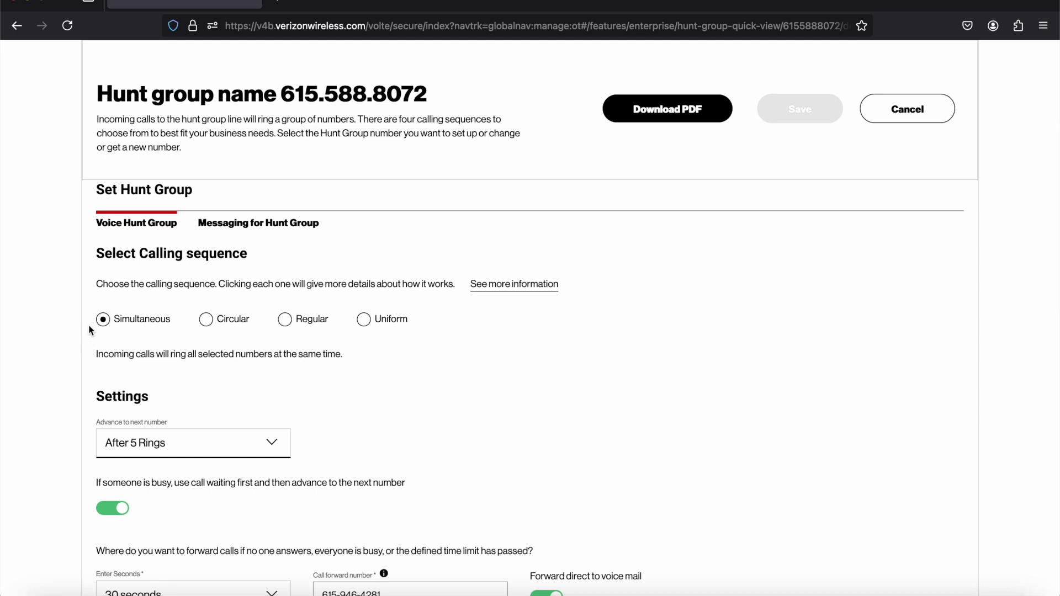
{"action": "scroll", "coordinate": [88, 325], "scroll_direction": "down", "scroll_amount": 3}
{"action": "scroll", "coordinate": [89, 330], "scroll_direction": "down", "scroll_amount": 10}
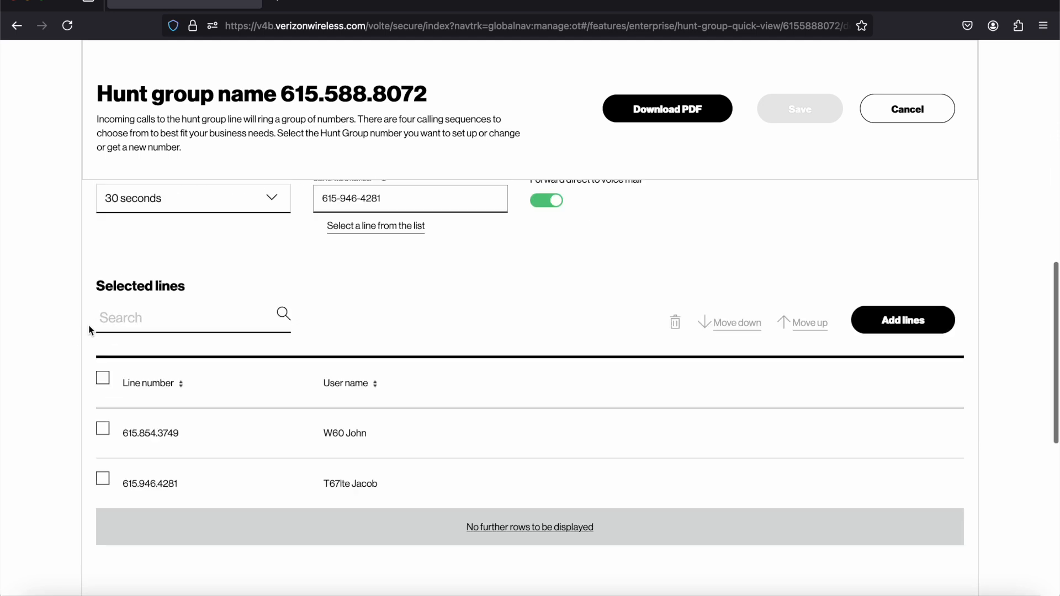
{"action": "scroll", "coordinate": [313, 343], "scroll_direction": "up", "scroll_amount": 7}
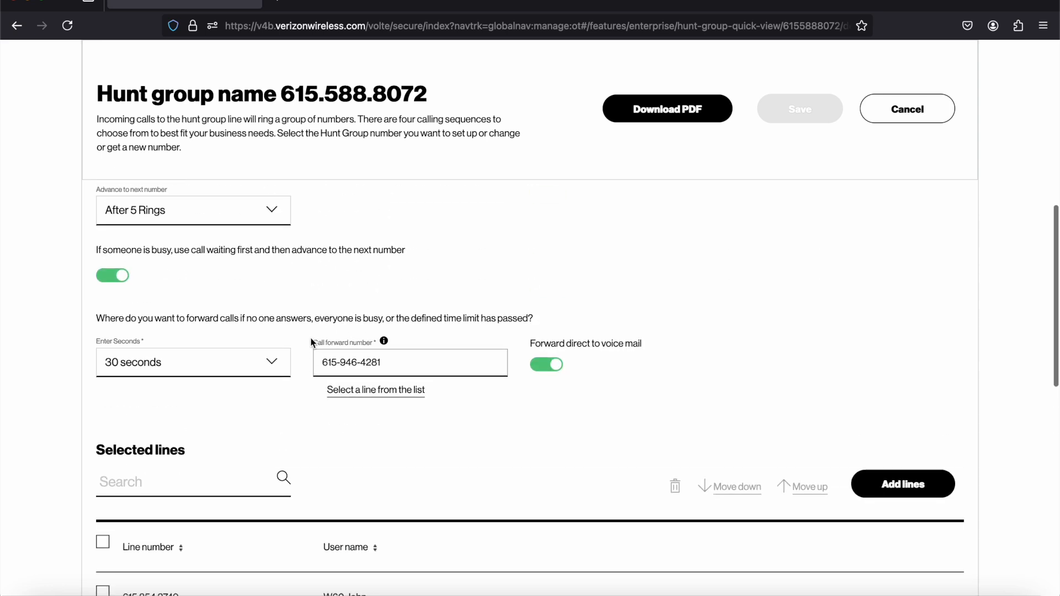
{"action": "scroll", "coordinate": [564, 373], "scroll_direction": "up", "scroll_amount": 10}
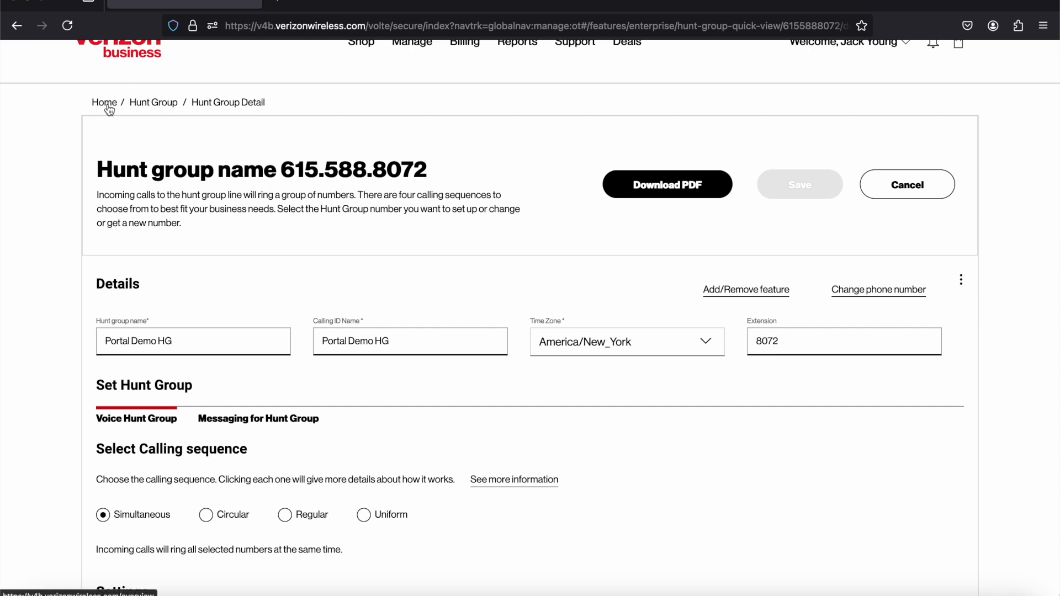
{"action": "scroll", "coordinate": [173, 174], "scroll_direction": "down", "scroll_amount": 10}
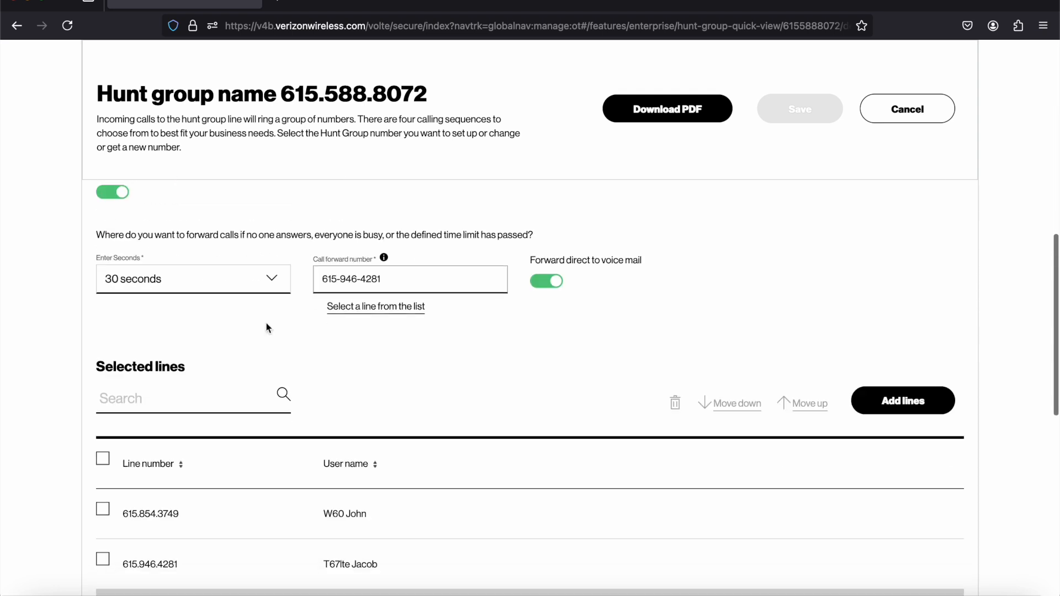
{"action": "scroll", "coordinate": [277, 378], "scroll_direction": "down", "scroll_amount": 2}
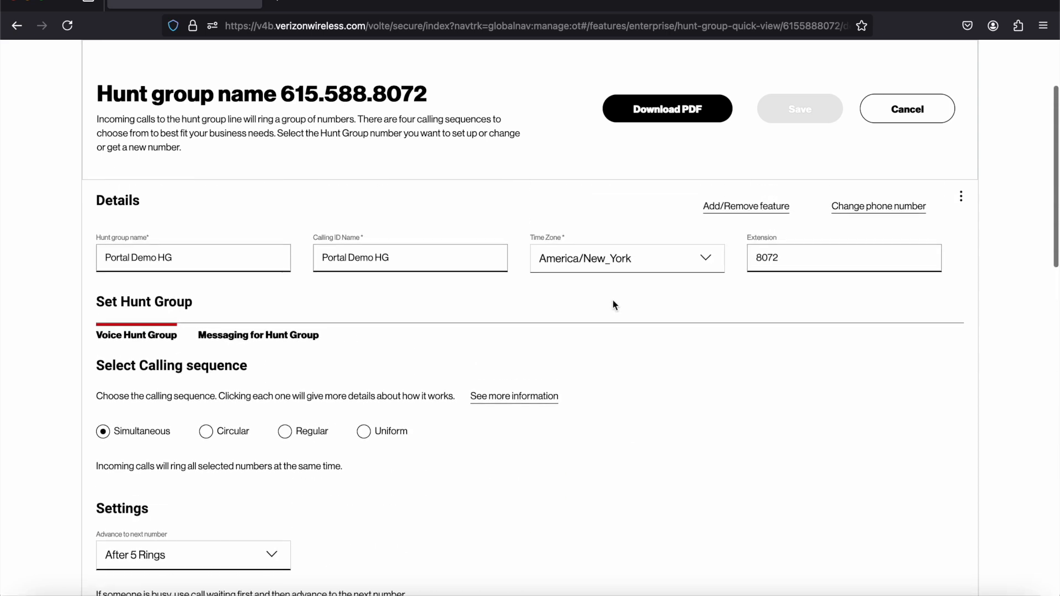
- Return to the overview and open the setup of PORTAL DEMO's automated receptionist
{"action": "left_click", "coordinate": [106, 156]}
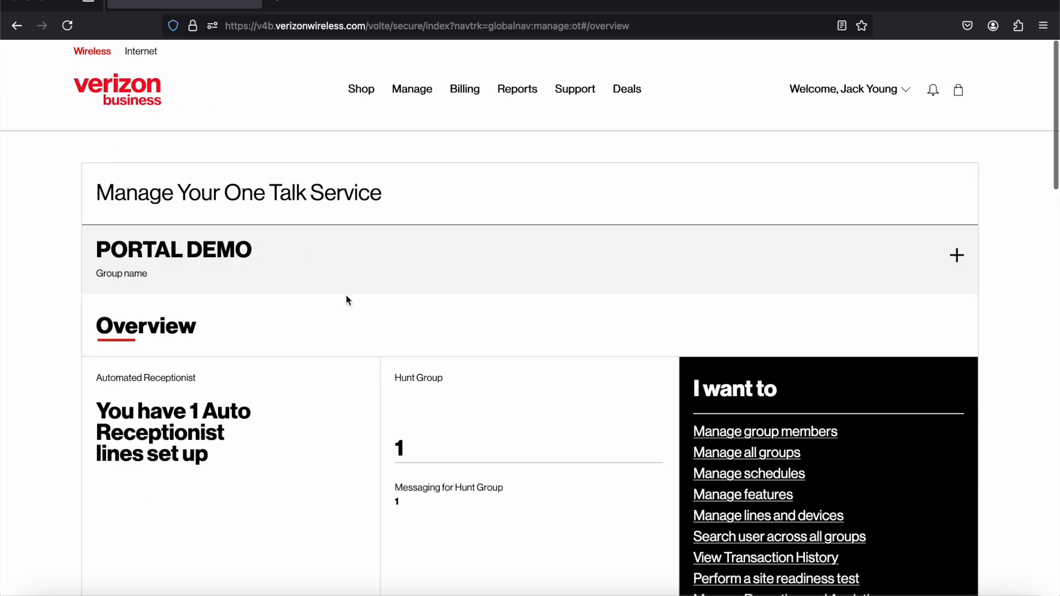
{"action": "left_click", "coordinate": [343, 470]}
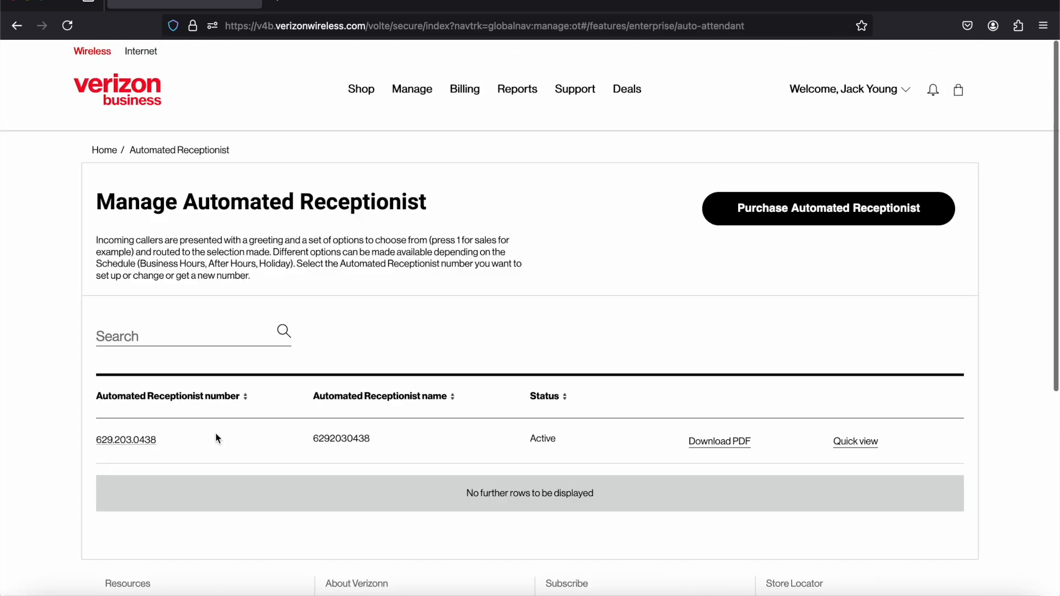
{"action": "left_click", "coordinate": [147, 438]}
{"action": "scroll", "coordinate": [52, 443], "scroll_direction": "down", "scroll_amount": 6}
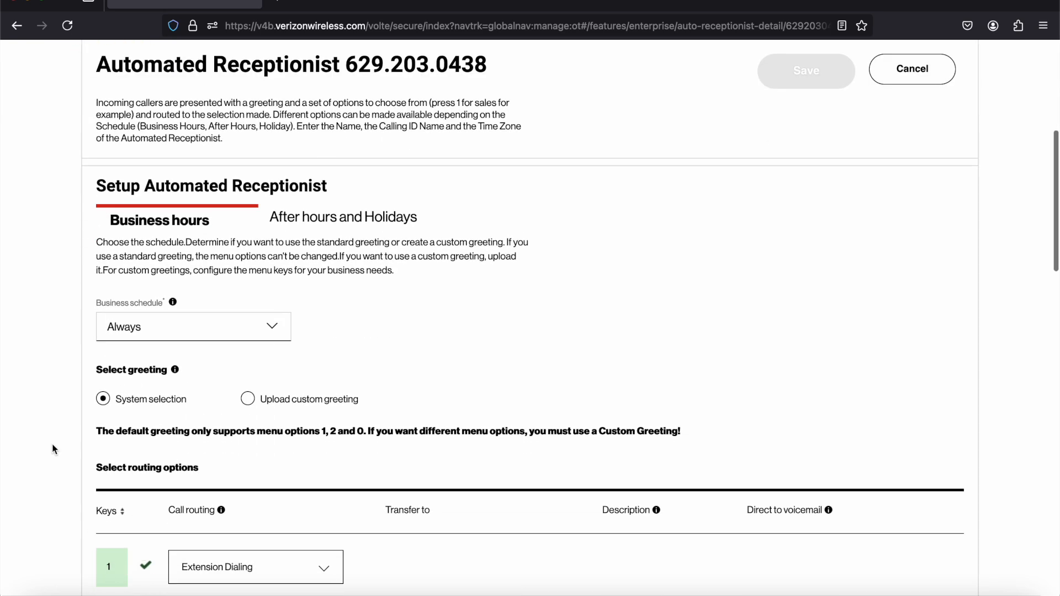
- Check the receptionist's after-hours and business-hours setup and the available business schedules, and leave its details without saving
{"action": "left_click", "coordinate": [347, 217]}
{"action": "left_click", "coordinate": [203, 221]}
{"action": "left_click", "coordinate": [214, 325]}
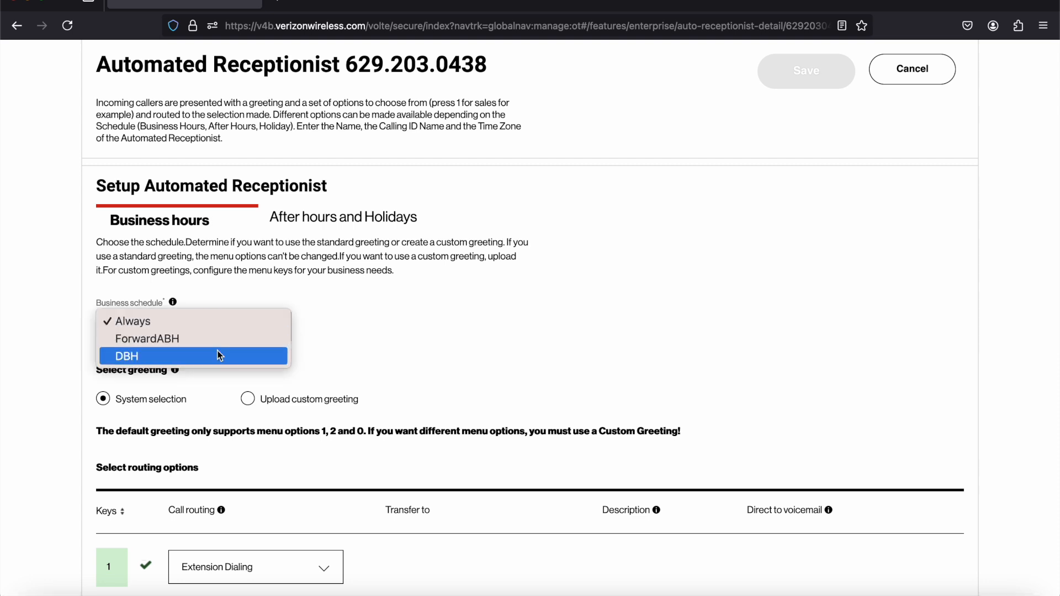
{"action": "left_click", "coordinate": [332, 346]}
{"action": "scroll", "coordinate": [332, 347], "scroll_direction": "up", "scroll_amount": 3}
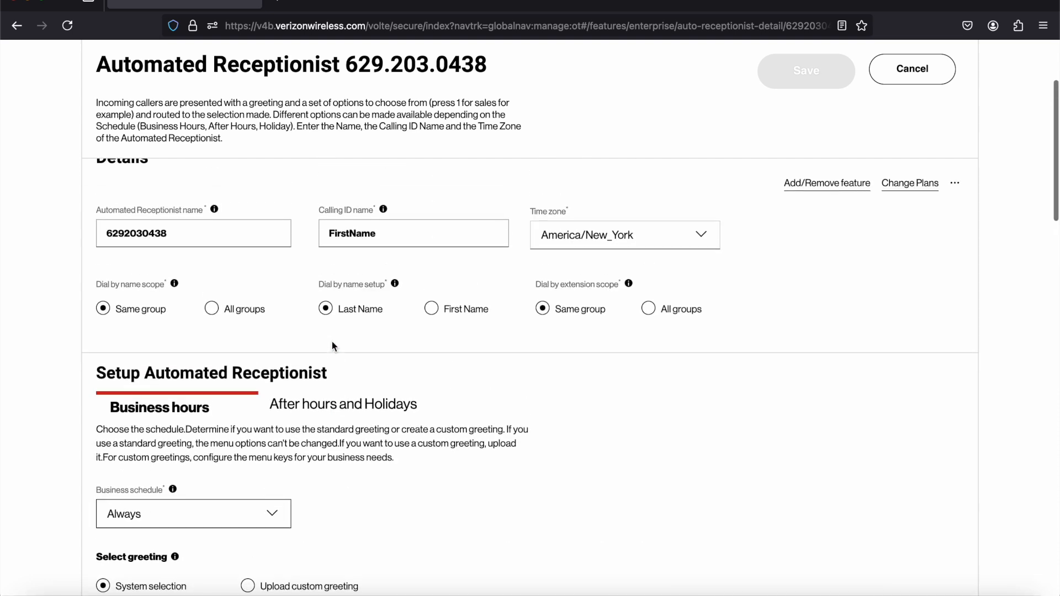
{"action": "scroll", "coordinate": [332, 346], "scroll_direction": "up", "scroll_amount": 3}
{"action": "left_click", "coordinate": [923, 149]}
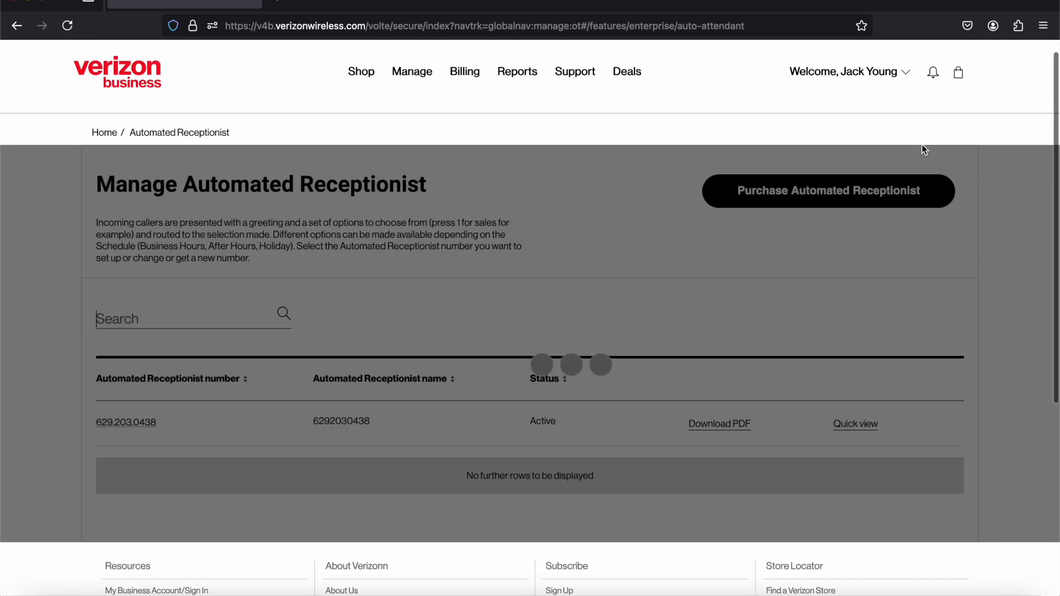
- Return to the overview and open the page for managing all groups to look through the group list
{"action": "left_click", "coordinate": [104, 149]}
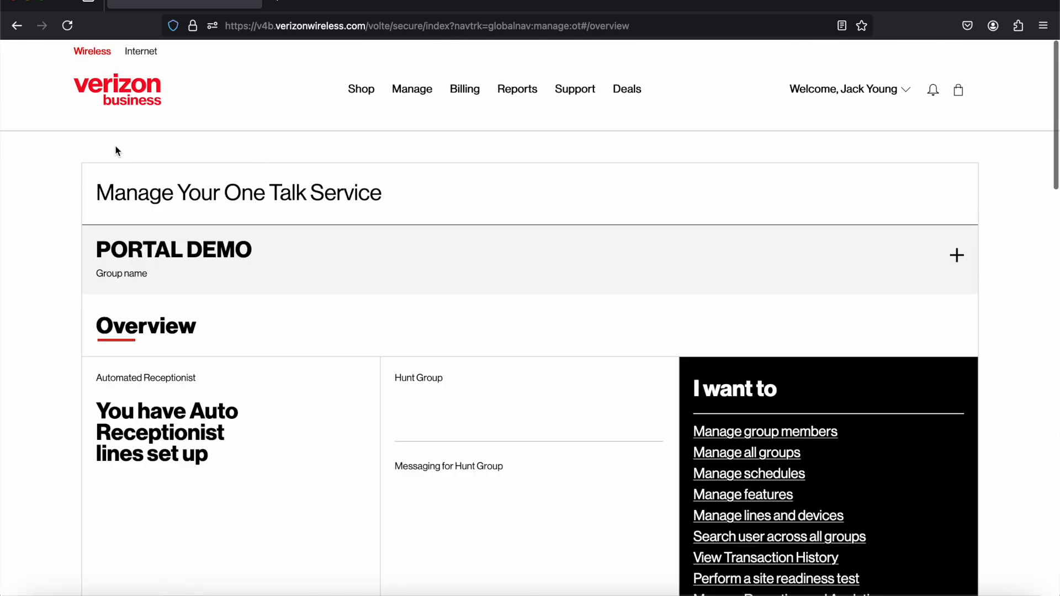
{"action": "scroll", "coordinate": [648, 289], "scroll_direction": "down", "scroll_amount": 2}
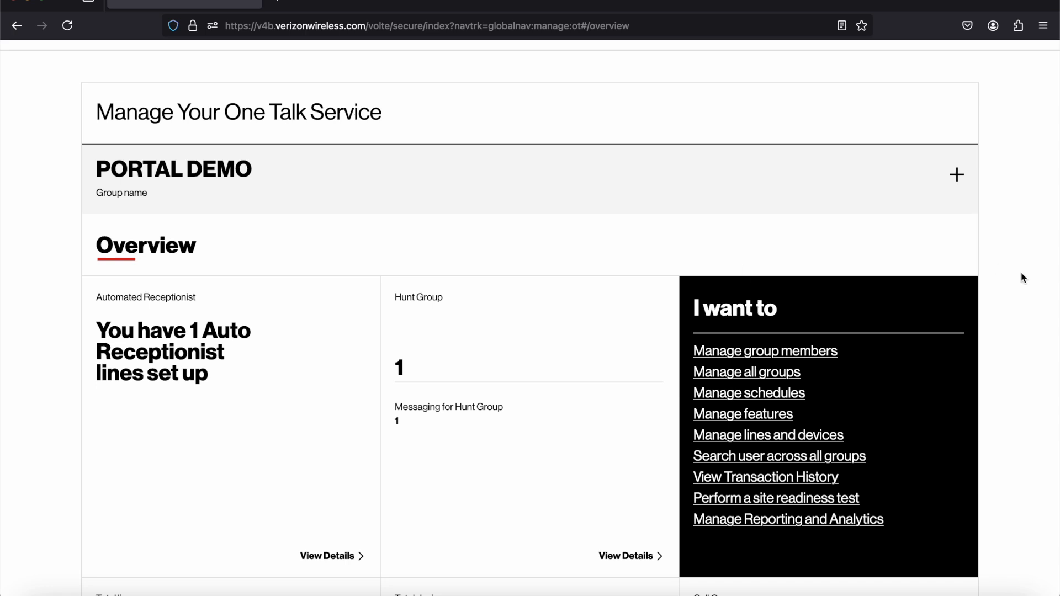
{"action": "scroll", "coordinate": [1024, 278], "scroll_direction": "down", "scroll_amount": 1}
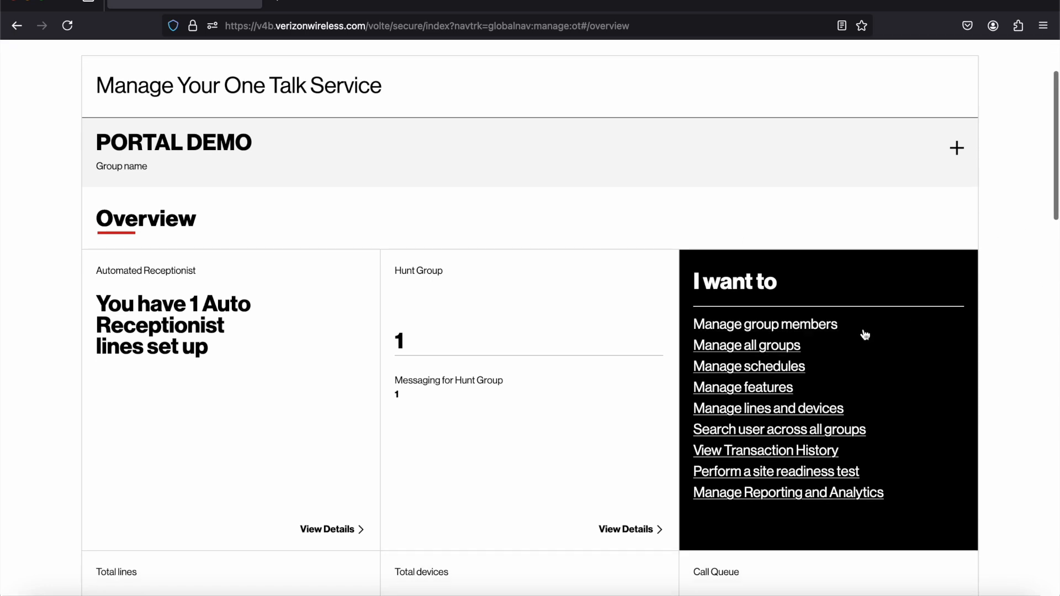
{"action": "left_click", "coordinate": [787, 350]}
{"action": "scroll", "coordinate": [394, 323], "scroll_direction": "down", "scroll_amount": 2}
{"action": "scroll", "coordinate": [392, 323], "scroll_direction": "down", "scroll_amount": 1}
{"action": "scroll", "coordinate": [392, 323], "scroll_direction": "up", "scroll_amount": 2}
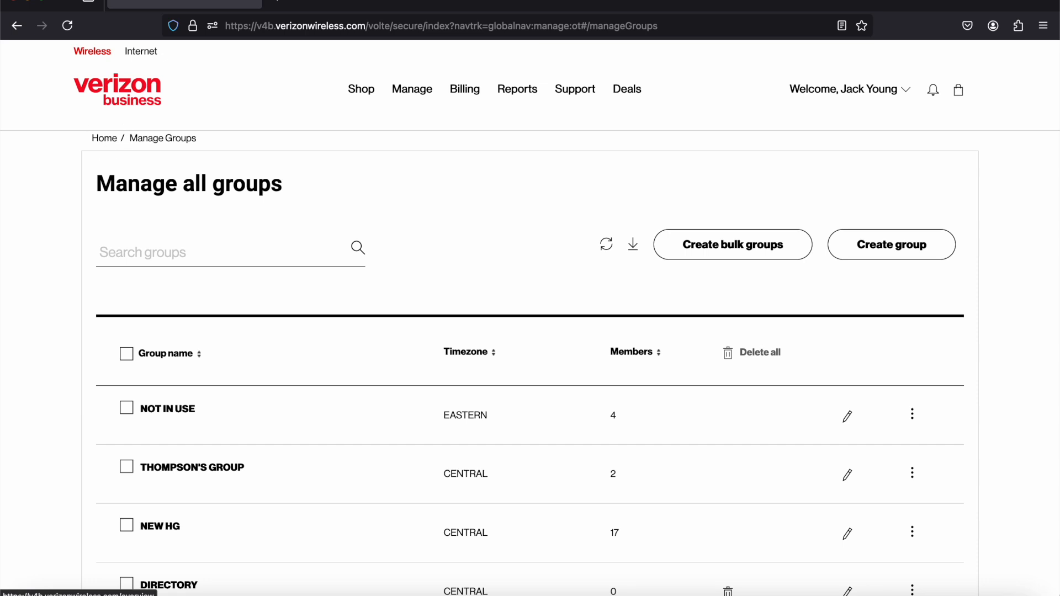
- Reopen the group members page from the overview for a brief look and go back to the overview
{"action": "left_click", "coordinate": [110, 143]}
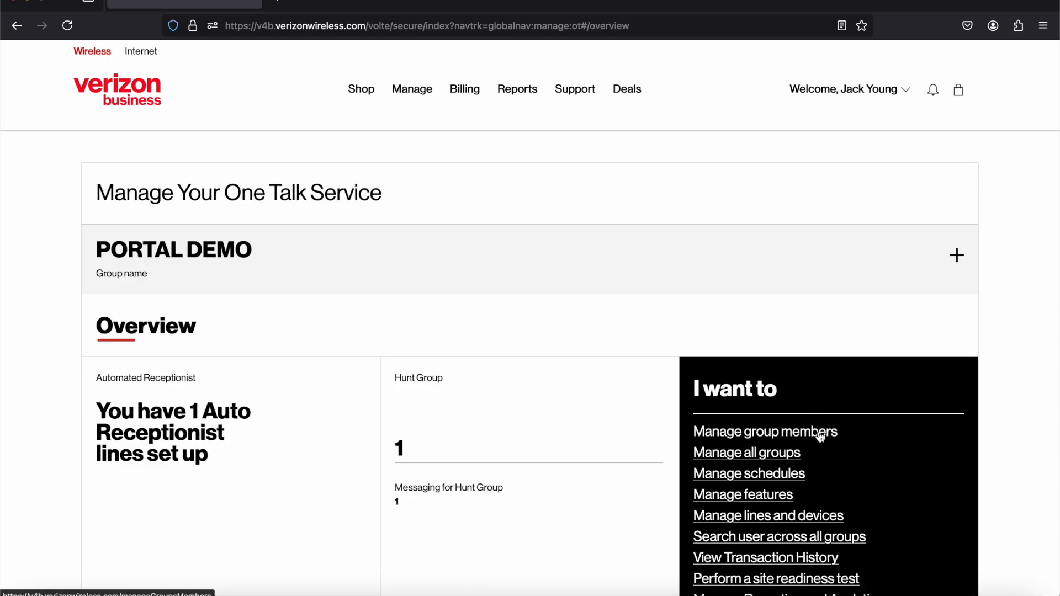
{"action": "left_click", "coordinate": [777, 432]}
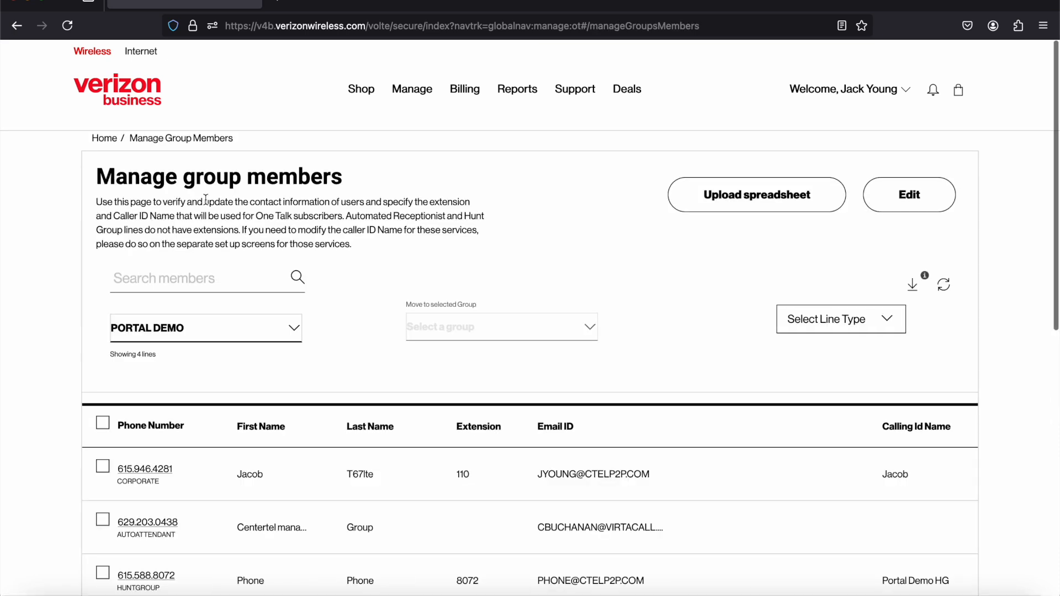
{"action": "left_click", "coordinate": [107, 141]}
{"action": "scroll", "coordinate": [485, 190], "scroll_direction": "down", "scroll_amount": 2}
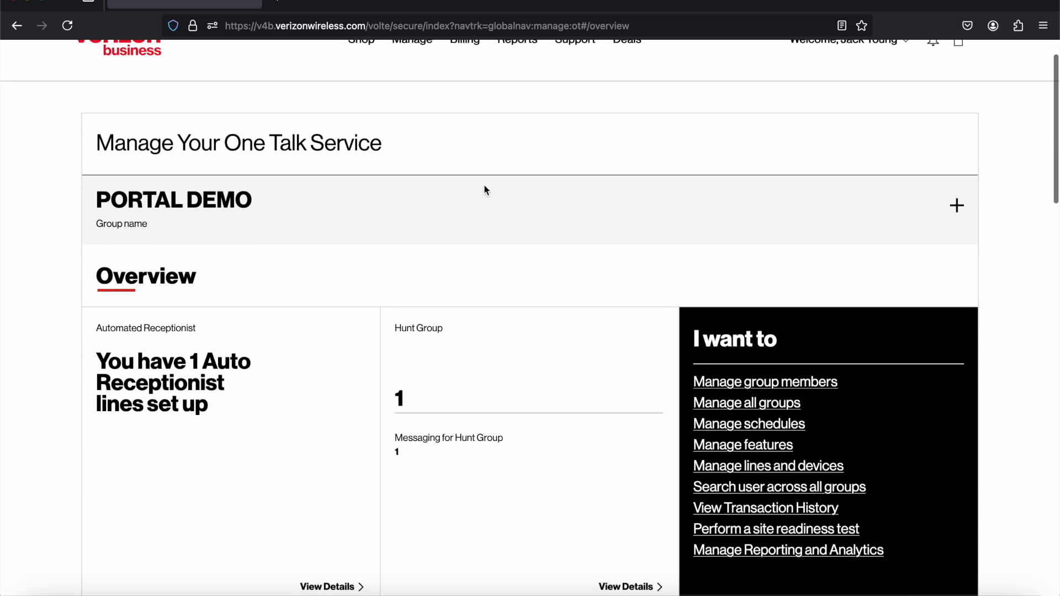